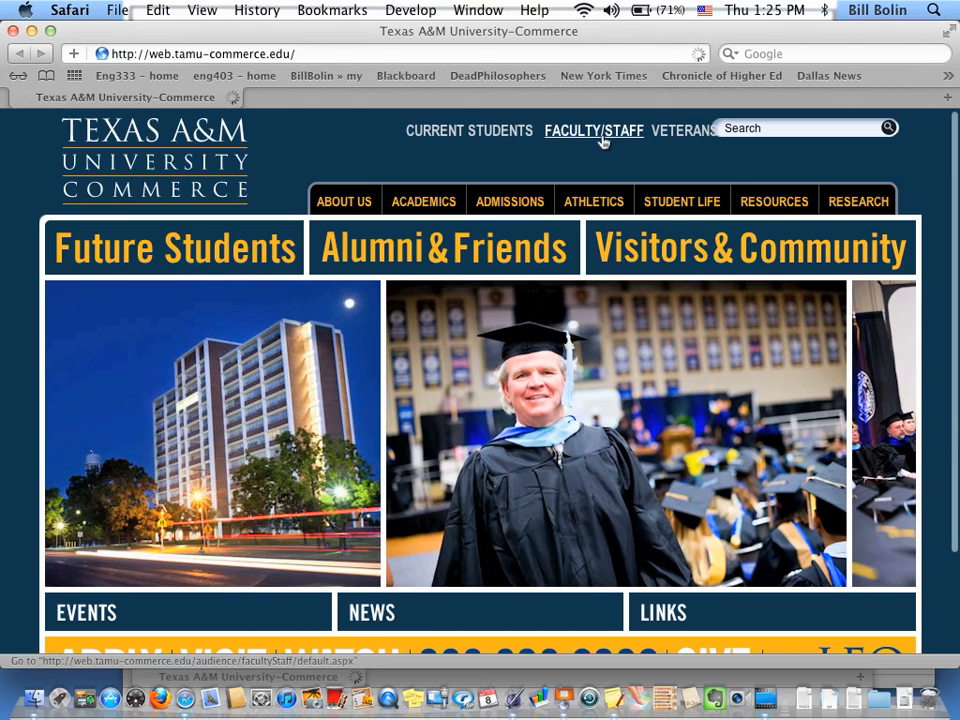
Open the Libraries website from the academic resources on the university's Faculty & Staff page
left_click(603, 140)
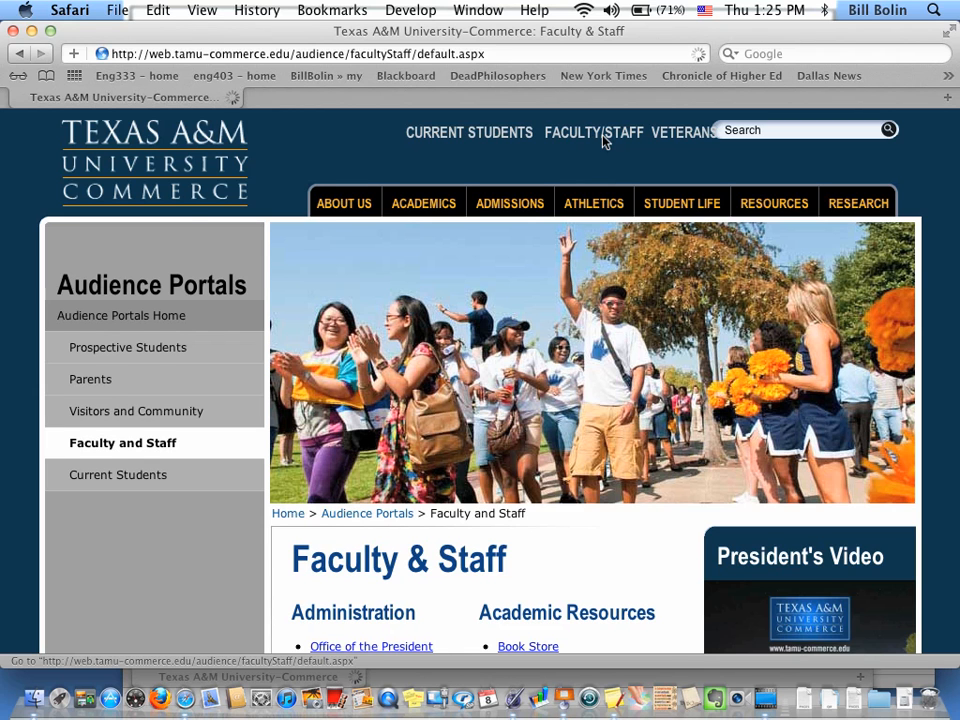
mouse_move(774, 203)
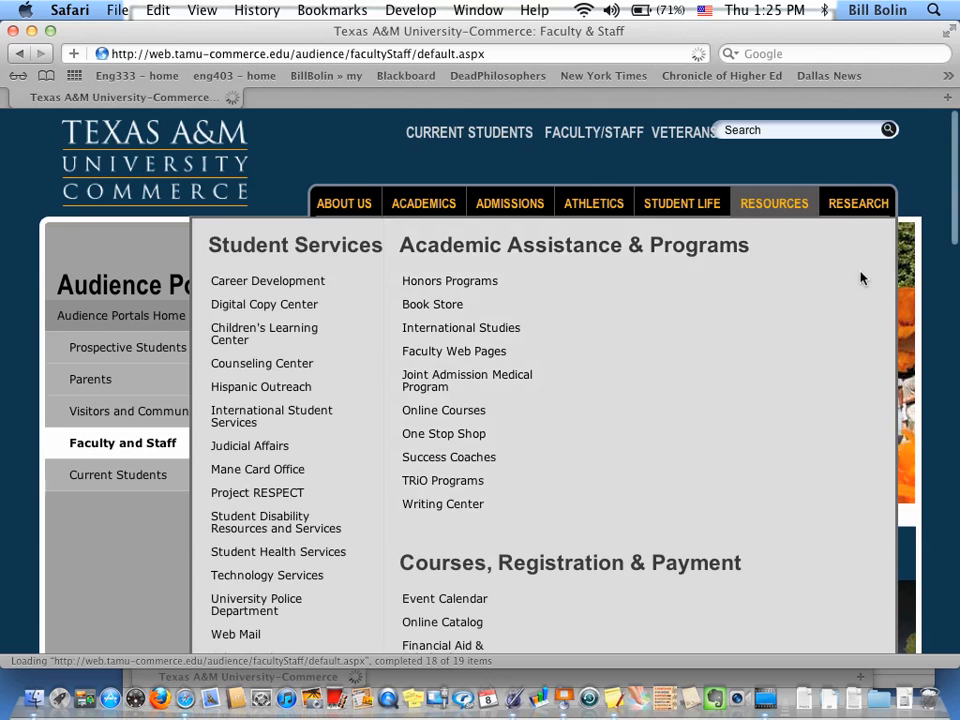
scroll(926, 326, "down", 5)
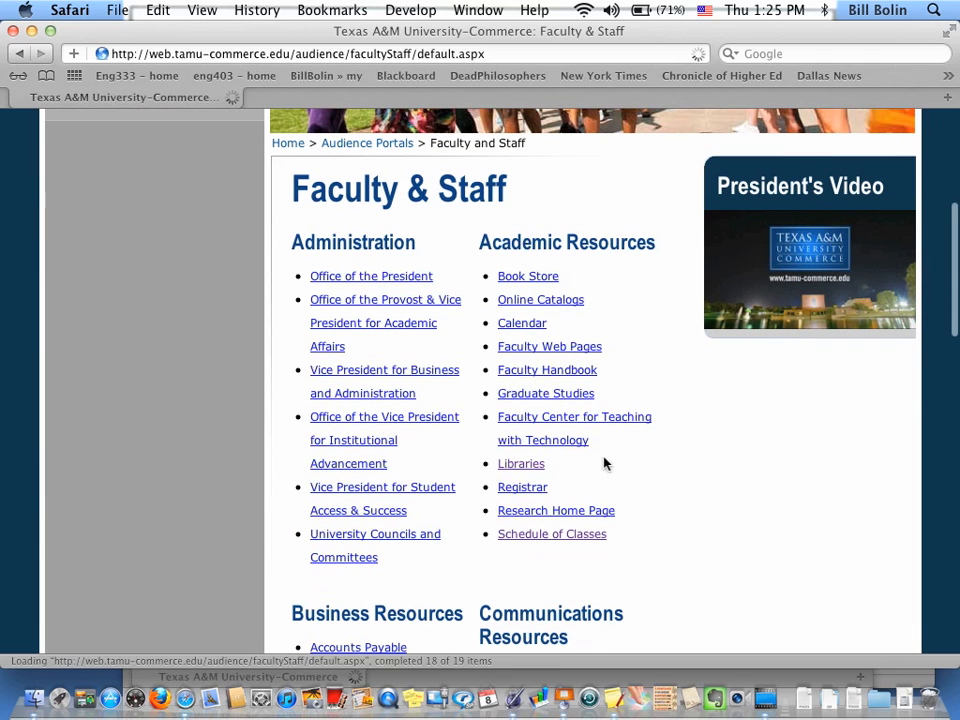
left_click(522, 465)
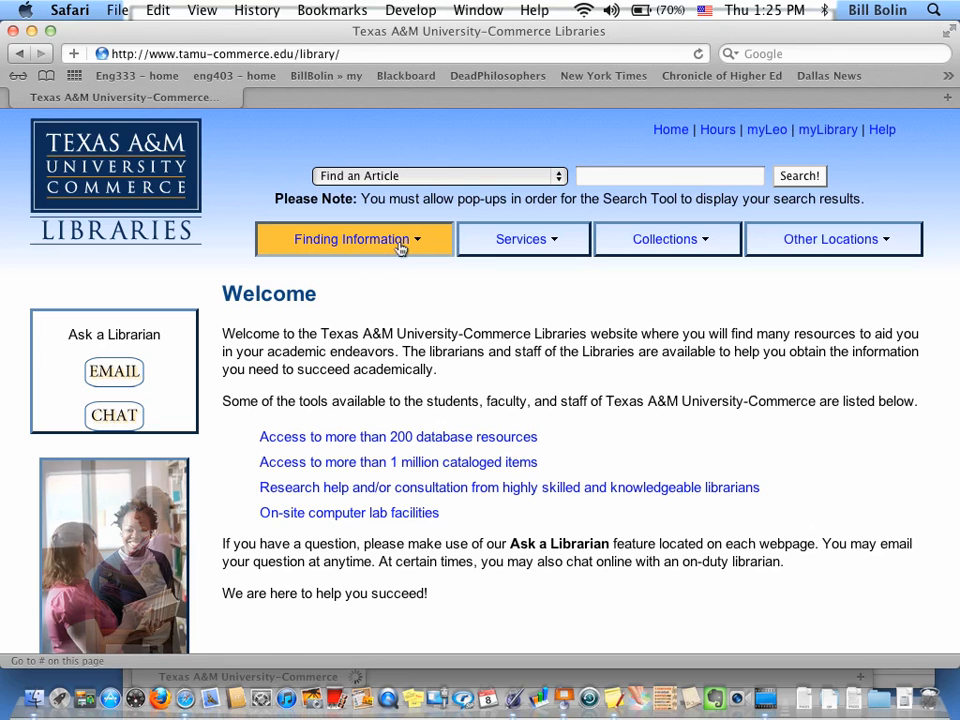
Go to the library's database finder, browse titles beginning with A, and connect to Academic Search Complete
mouse_move(416, 246)
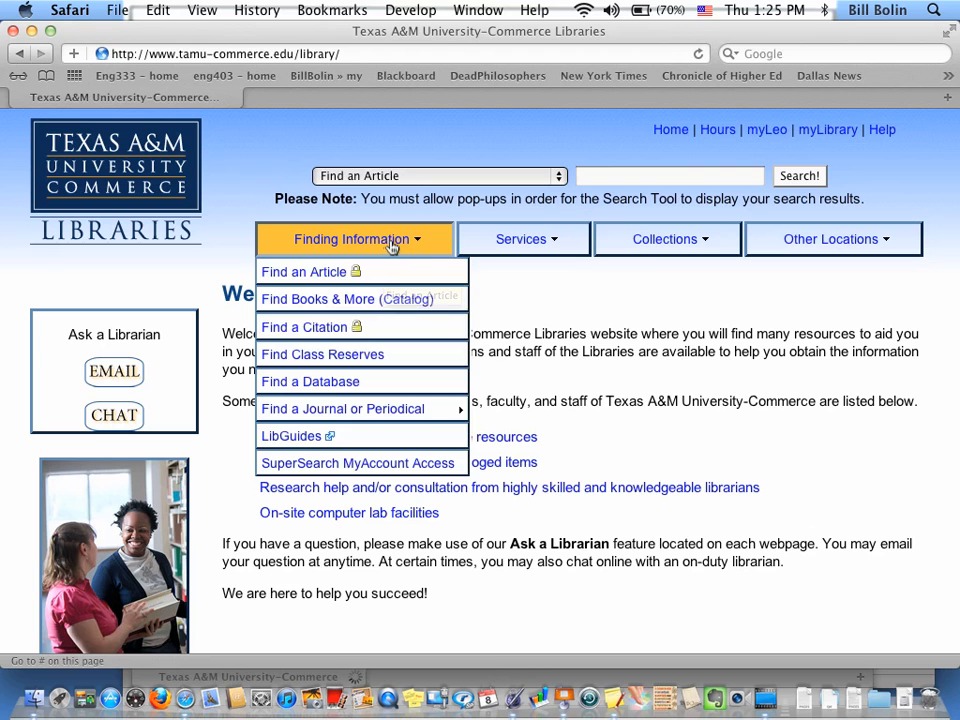
left_click(364, 387)
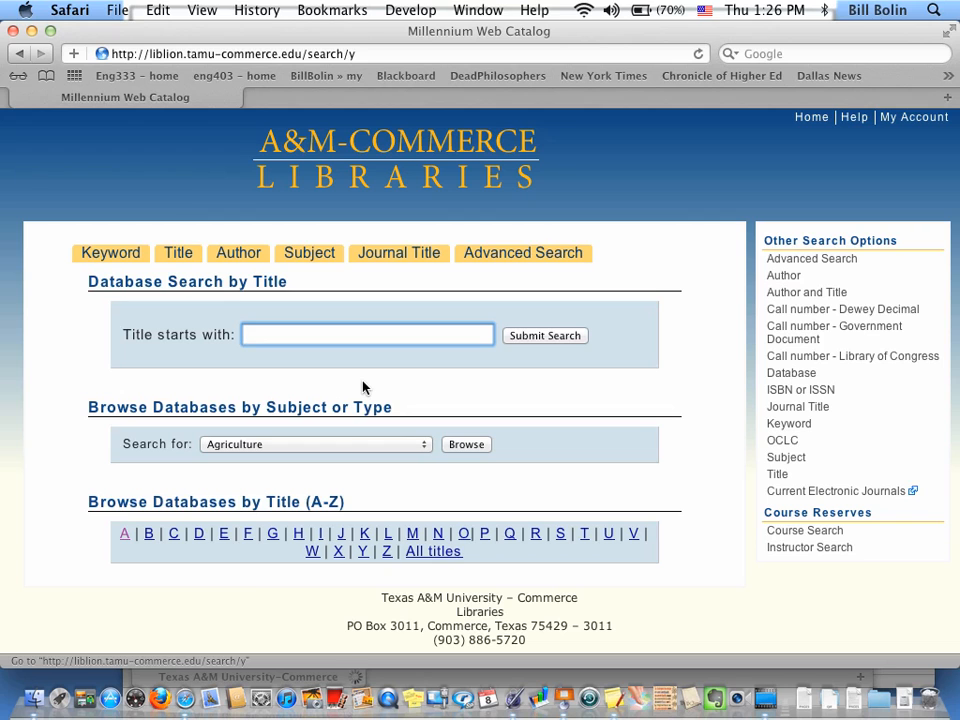
left_click(125, 536)
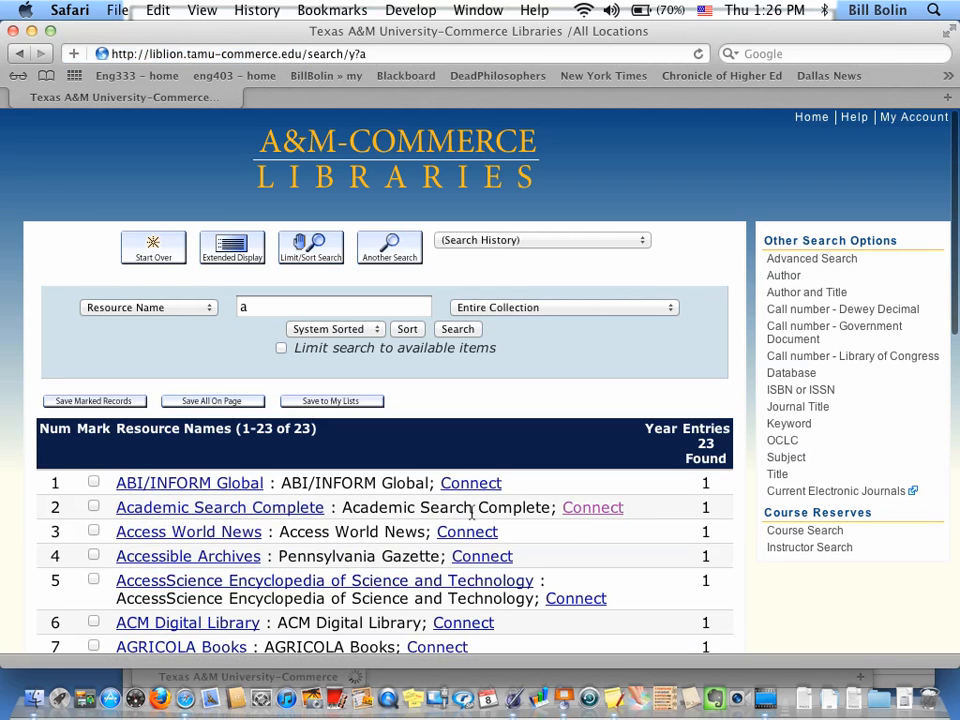
left_click(583, 512)
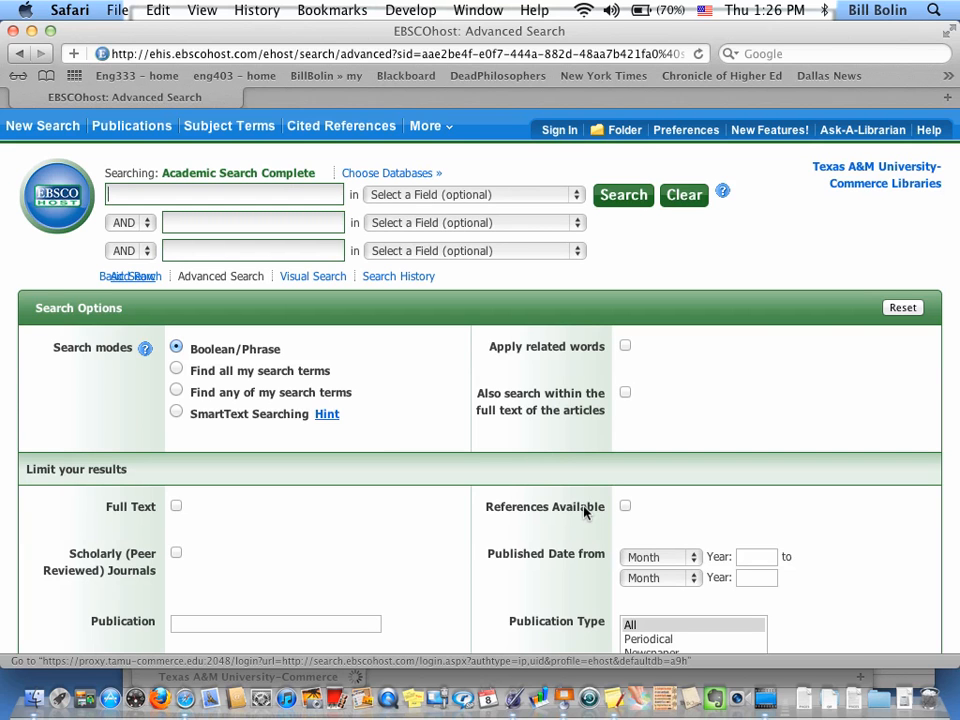
Enter "memoir" AND "truth" as the terms of the advanced search
type("memoir")
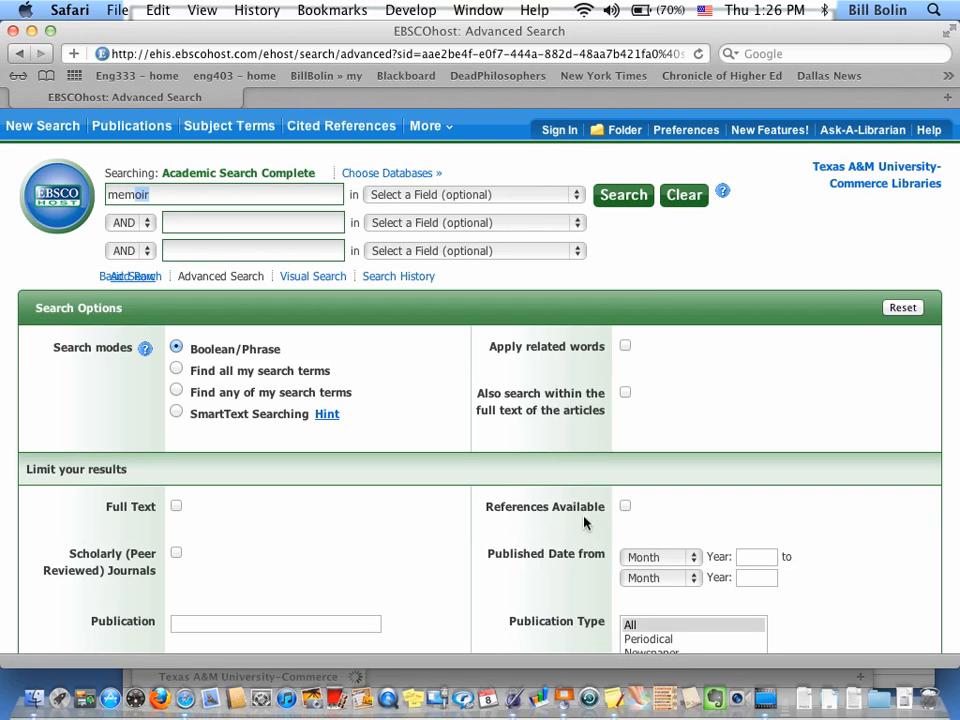
left_click(206, 224)
type("truth")
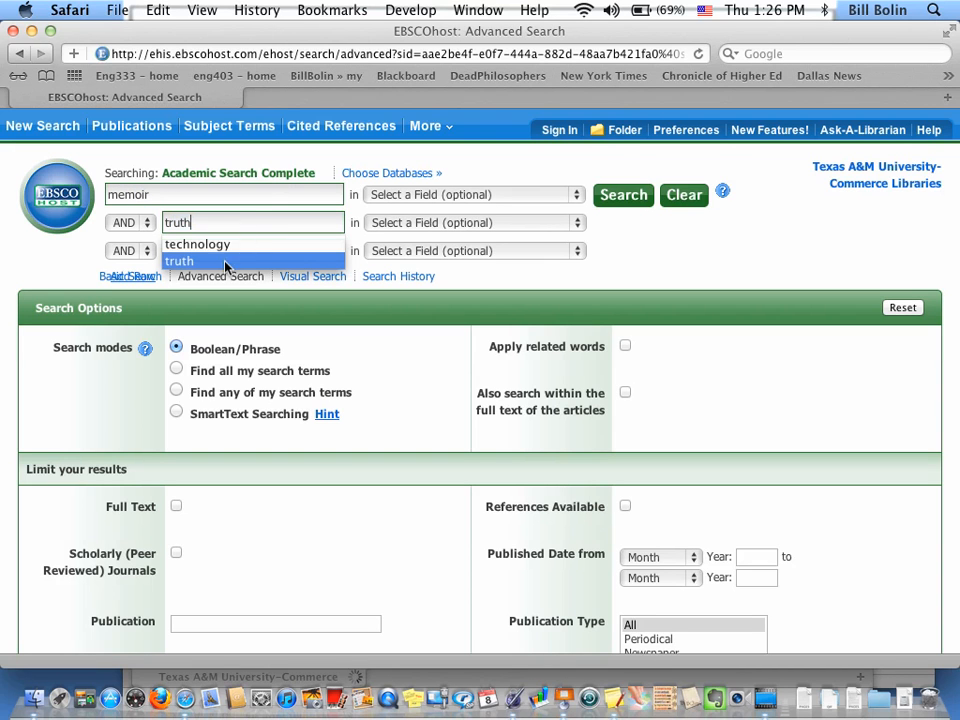
left_click(369, 356)
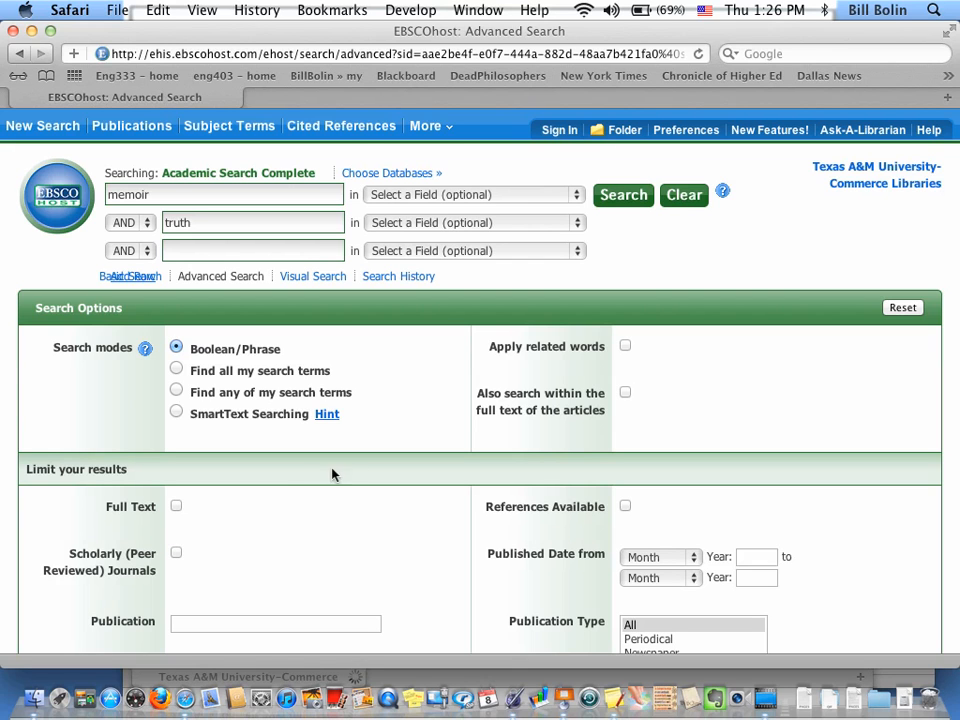
Limit the results to full text and run the advanced search
left_click(177, 507)
scroll(332, 574, "down", 5)
scroll(332, 574, "down", 4)
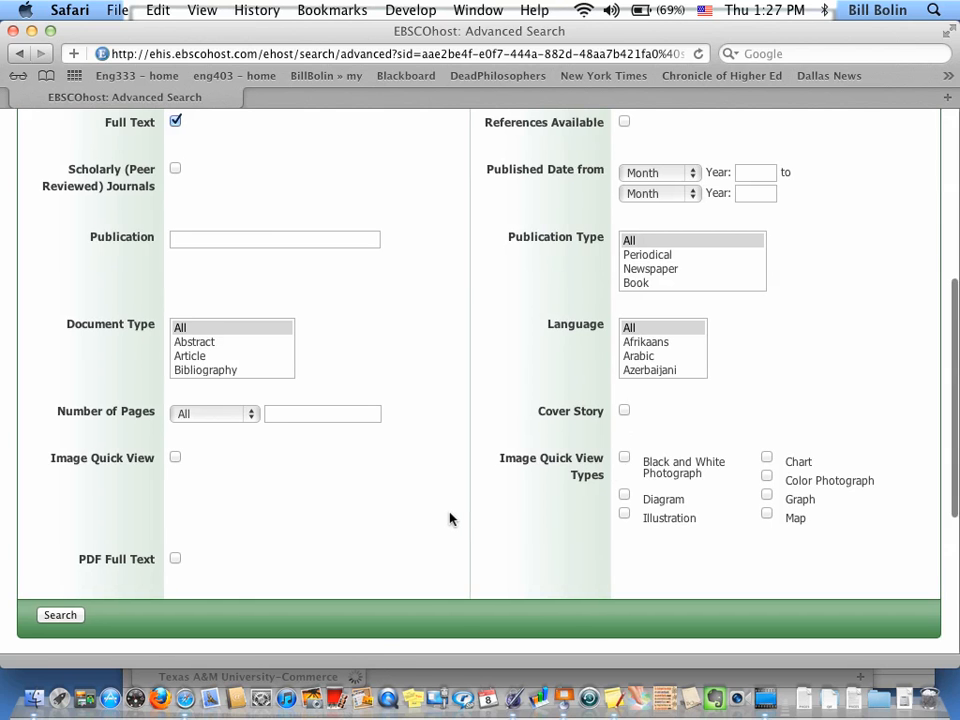
scroll(450, 519, "down", 3)
scroll(450, 519, "up", 10)
scroll(450, 519, "down", 5)
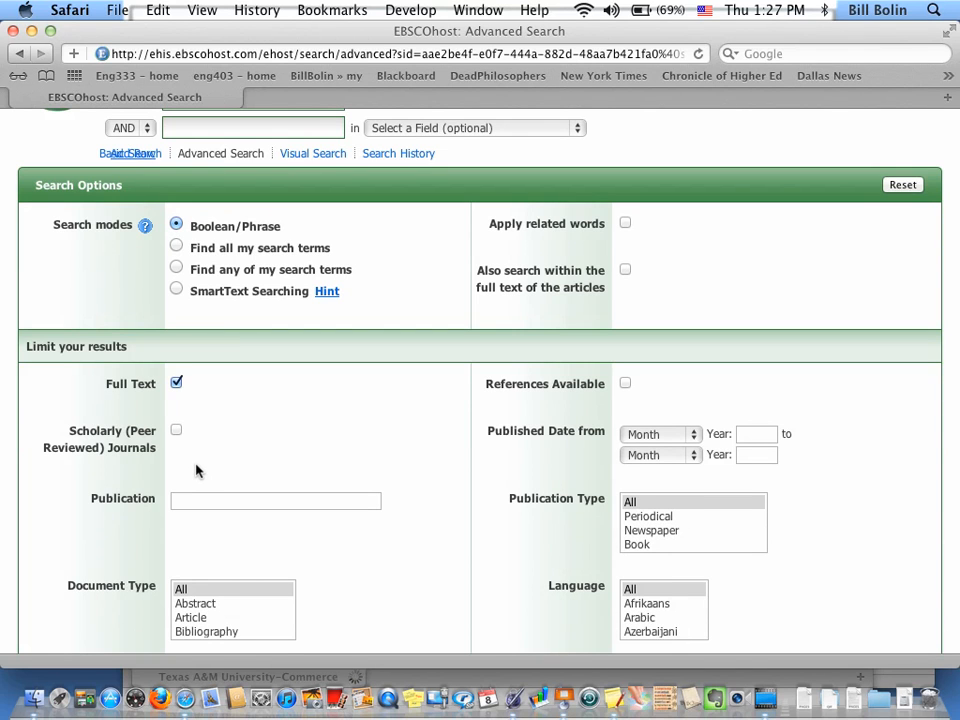
scroll(196, 470, "down", 10)
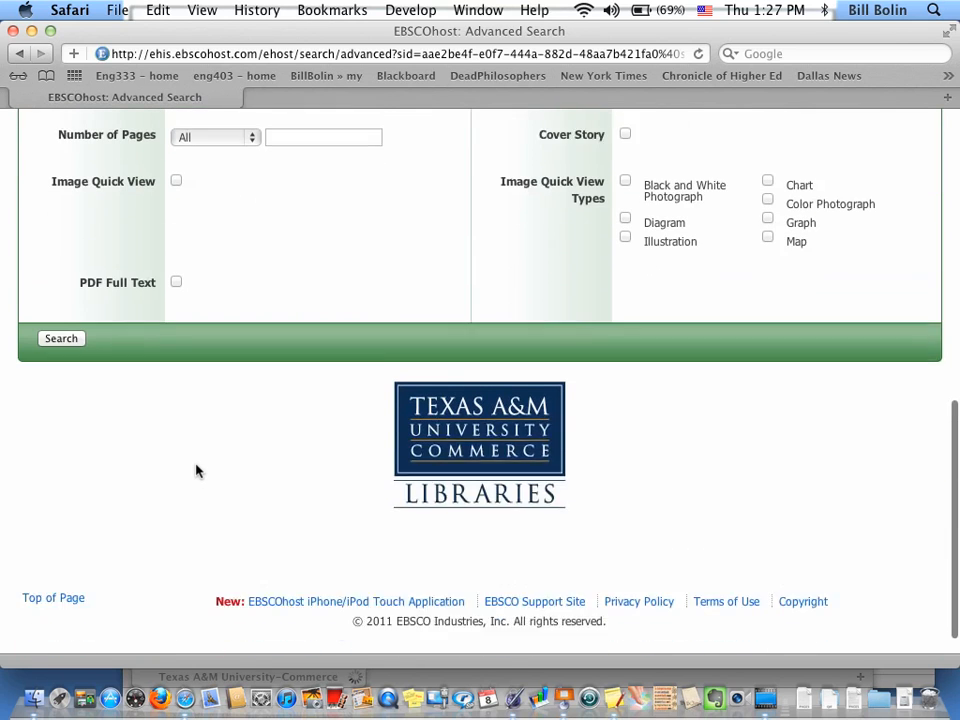
left_click(60, 308)
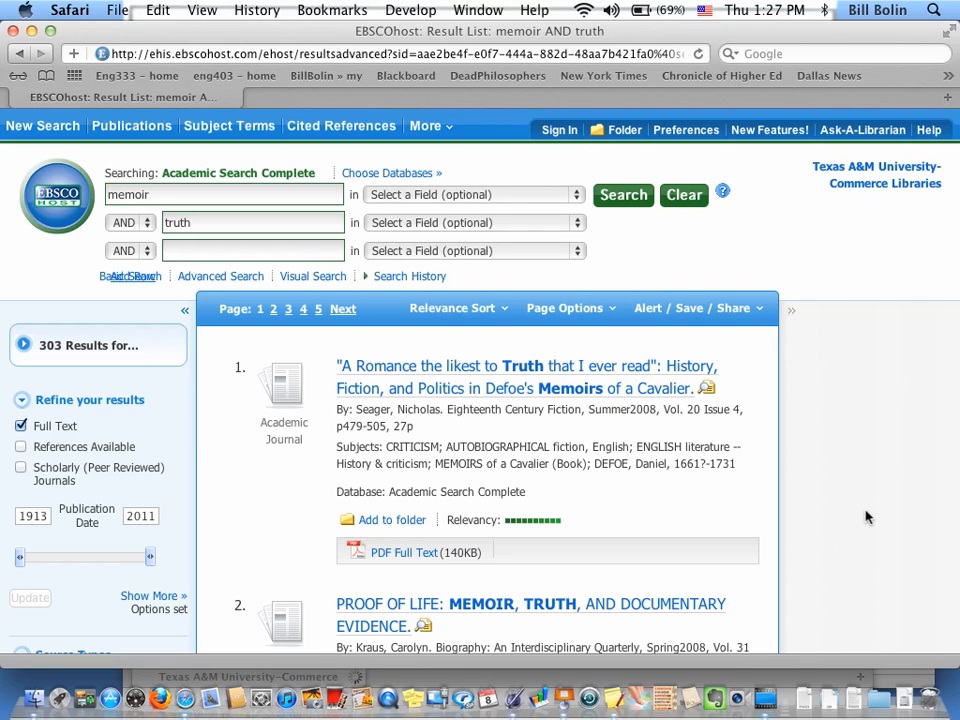
Look through the titles, subjects and full-text formats of the first articles in the result list
scroll(866, 516, "down", 3)
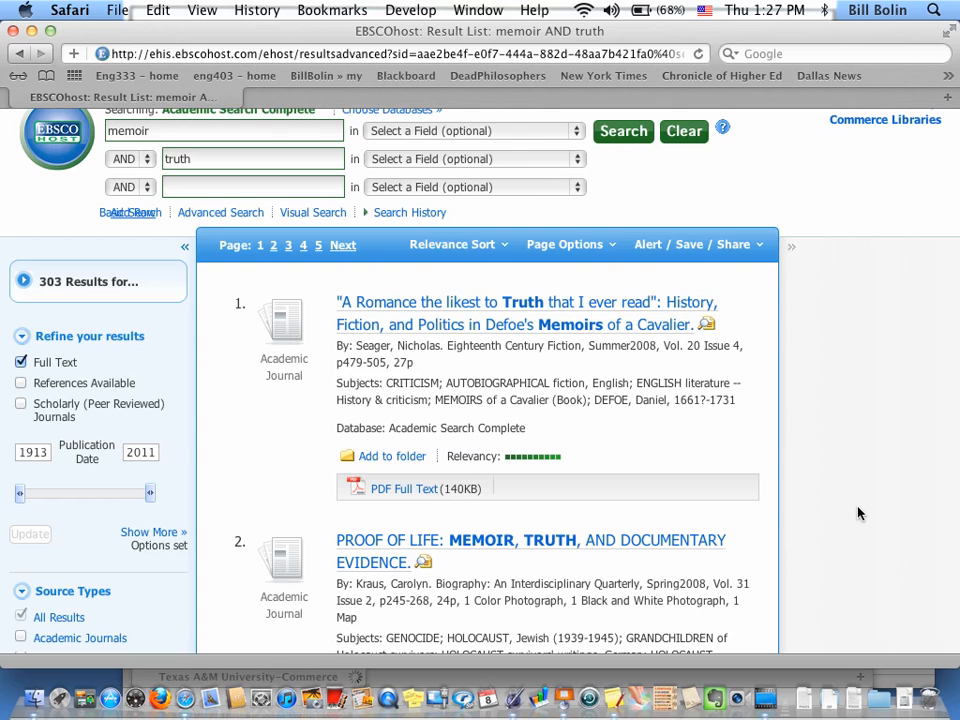
scroll(857, 513, "down", 10)
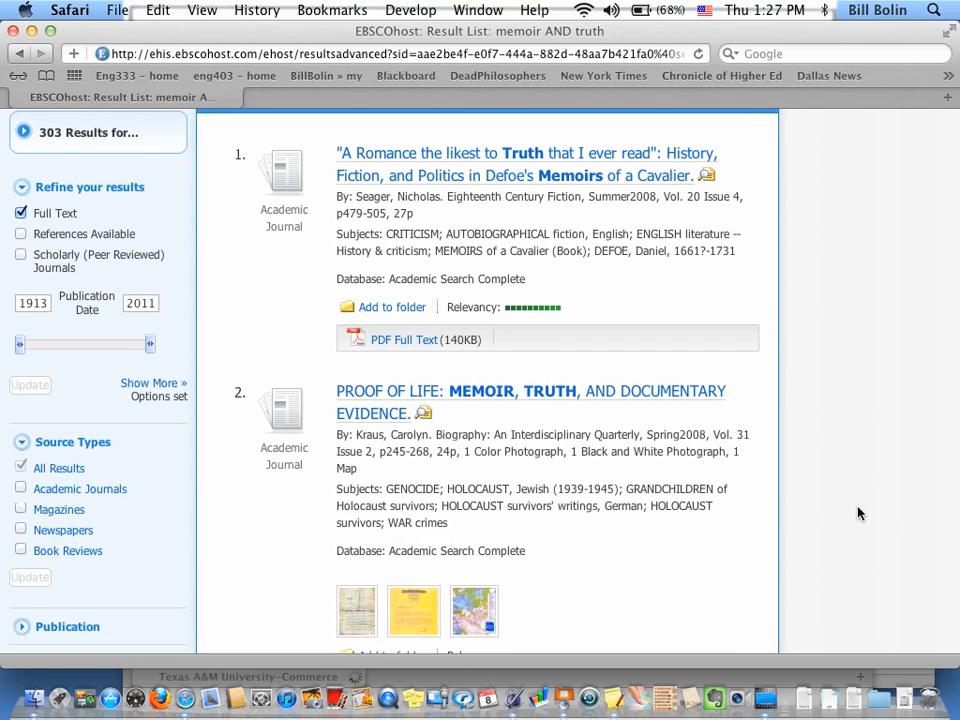
scroll(857, 513, "down", 2)
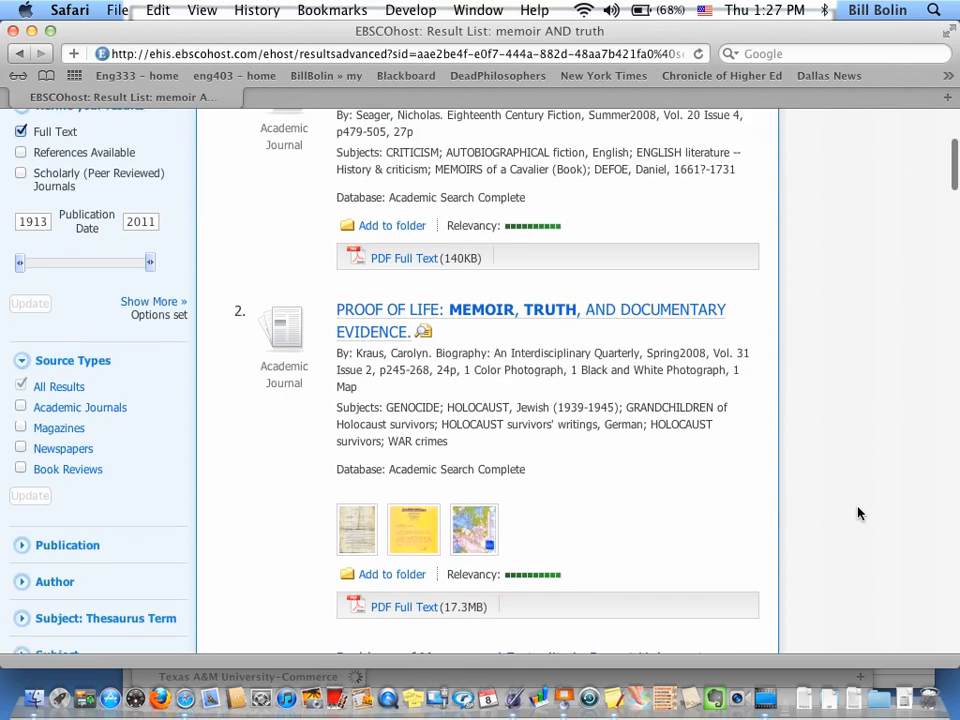
scroll(857, 513, "down", 12)
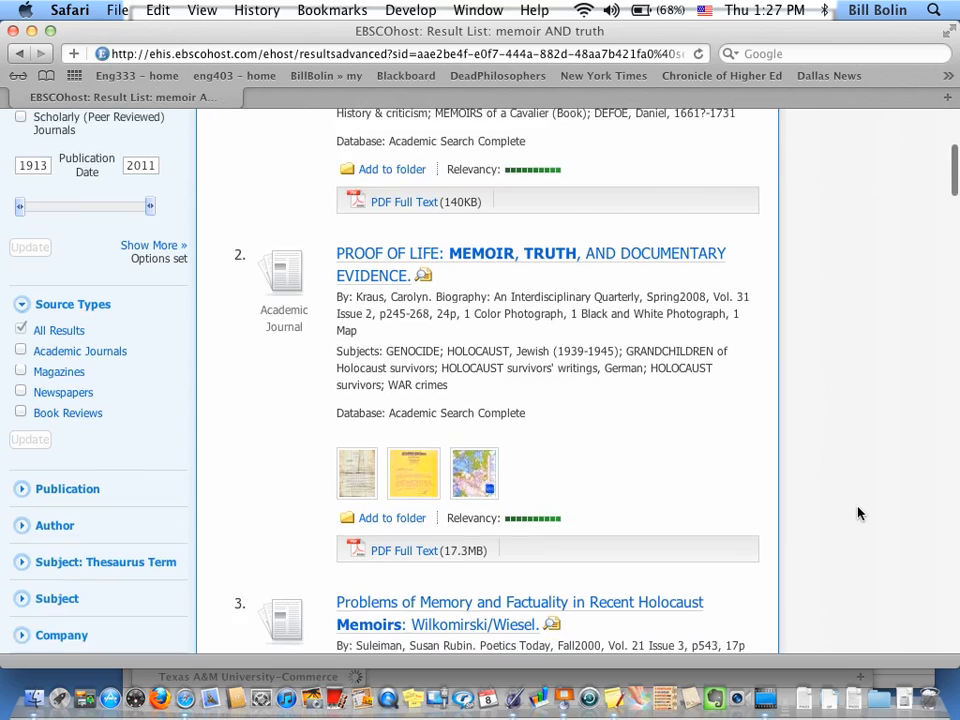
scroll(857, 513, "down", 3)
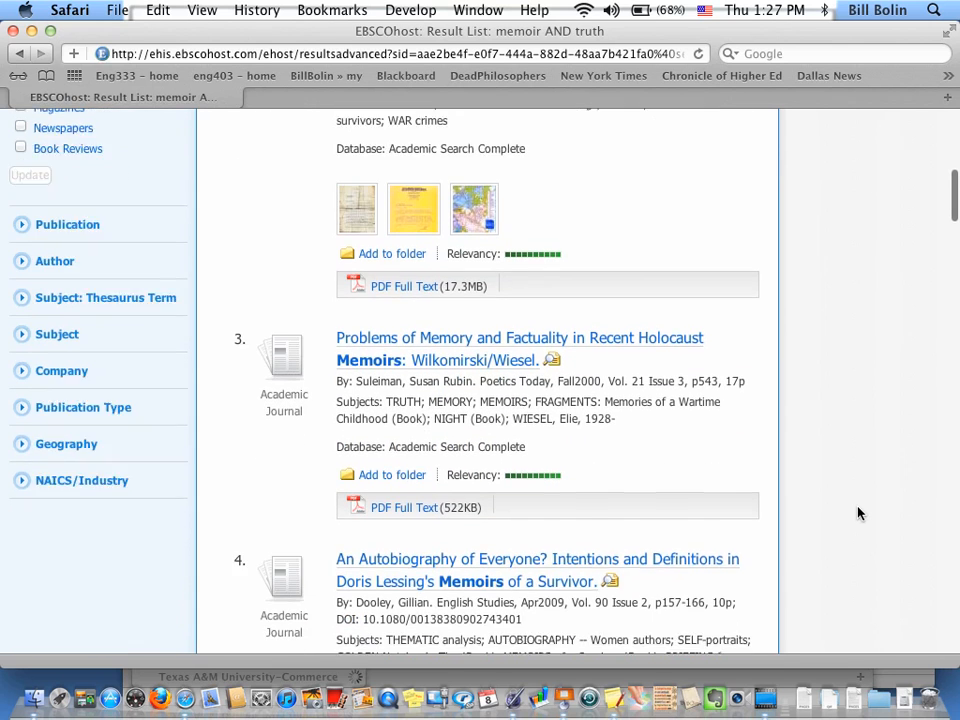
scroll(857, 513, "down", 4)
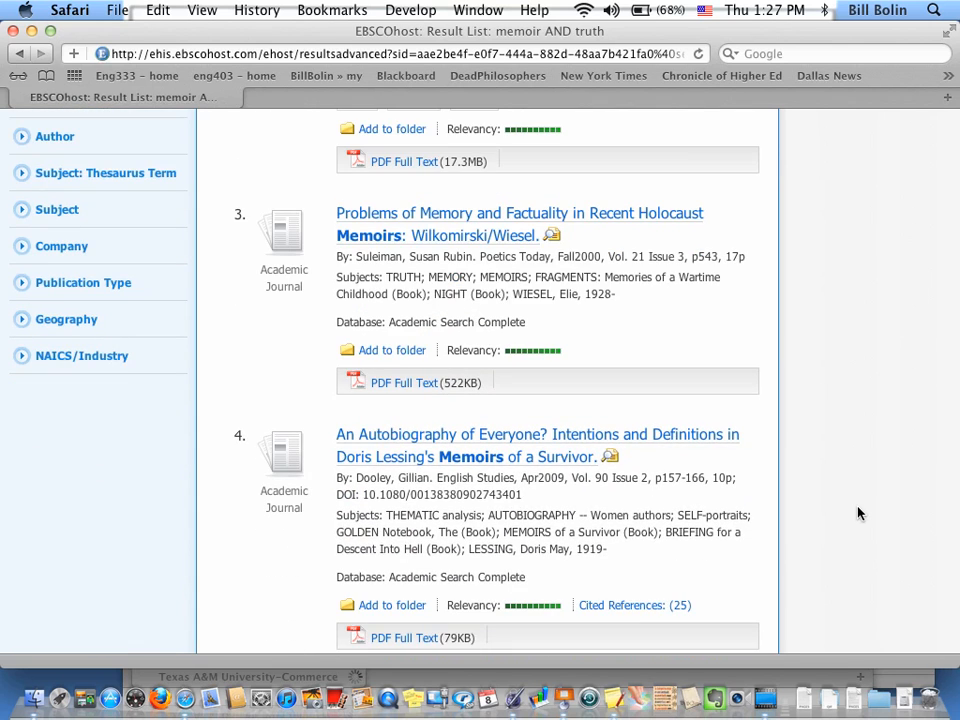
scroll(857, 513, "down", 8)
scroll(857, 513, "down", 4)
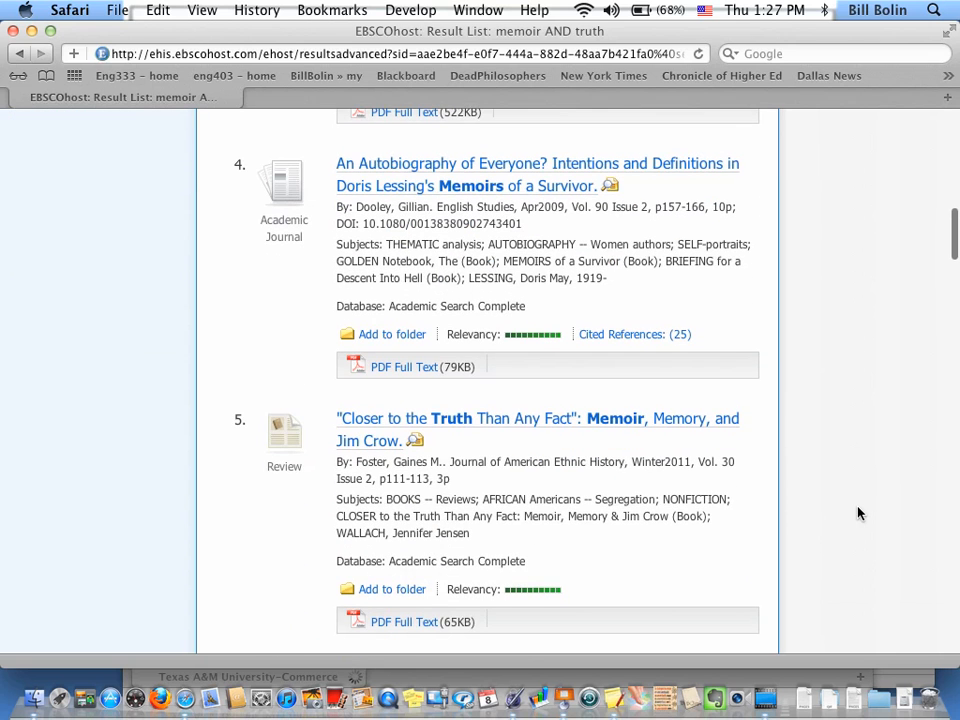
scroll(857, 513, "down", 4)
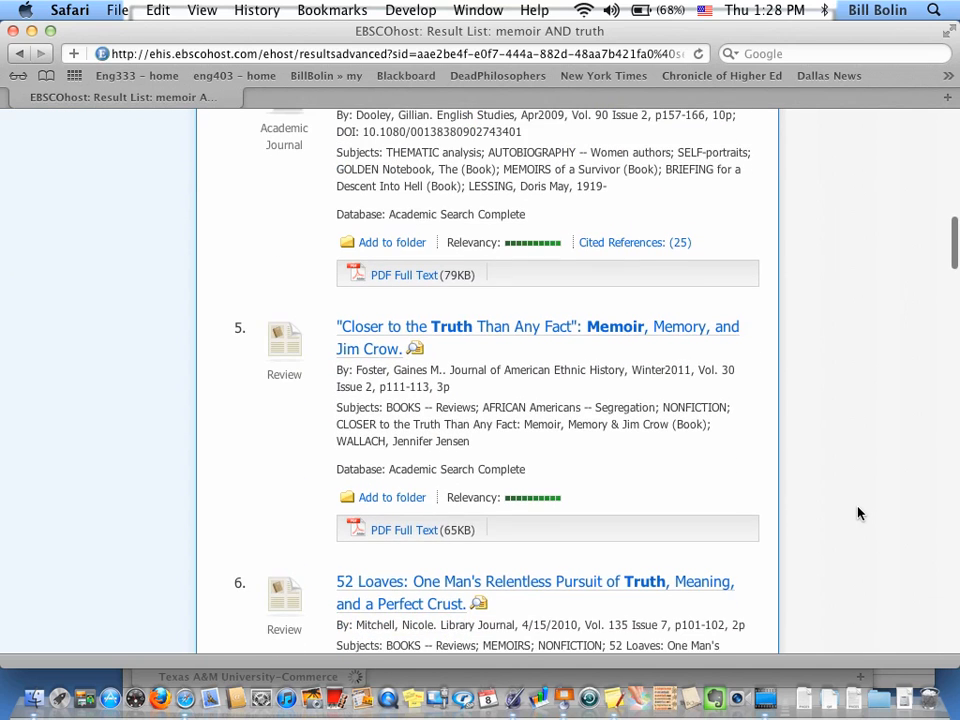
scroll(857, 513, "down", 6)
scroll(857, 513, "down", 3)
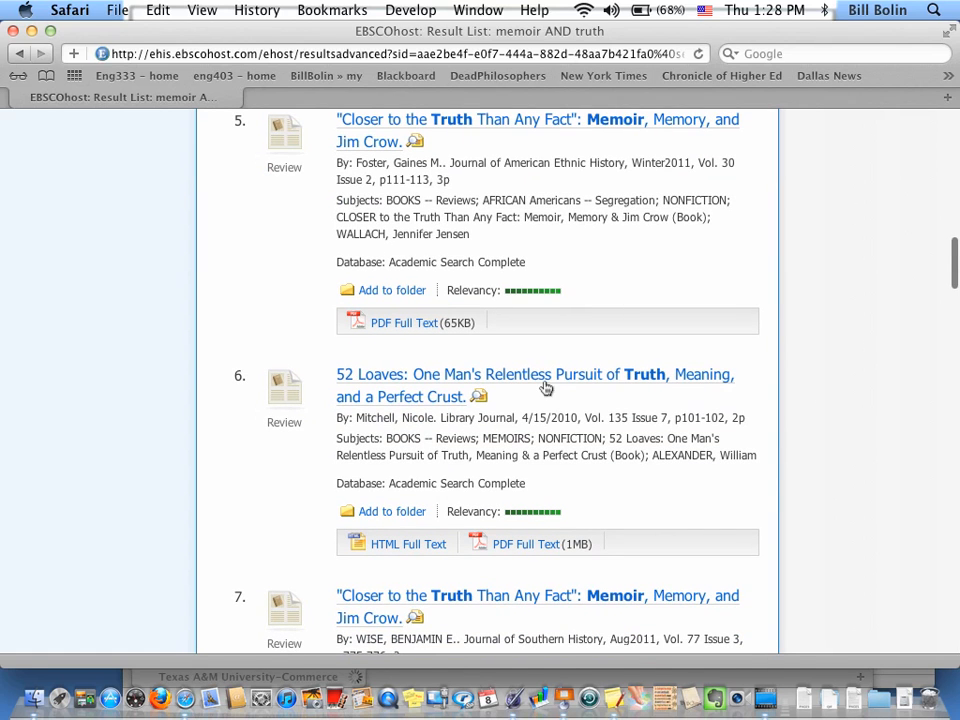
Open the detailed record of the "52 Loaves: One Man's Relentless Pursuit of Truth" review and display its citation formats
left_click(535, 383)
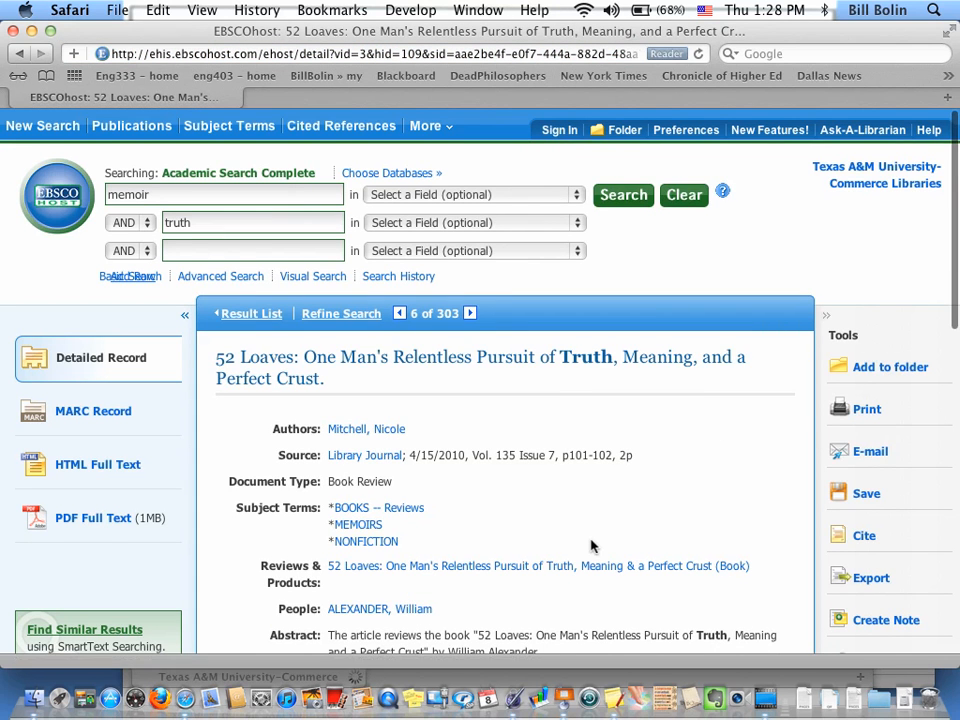
scroll(591, 545, "down", 5)
scroll(591, 545, "up", 1)
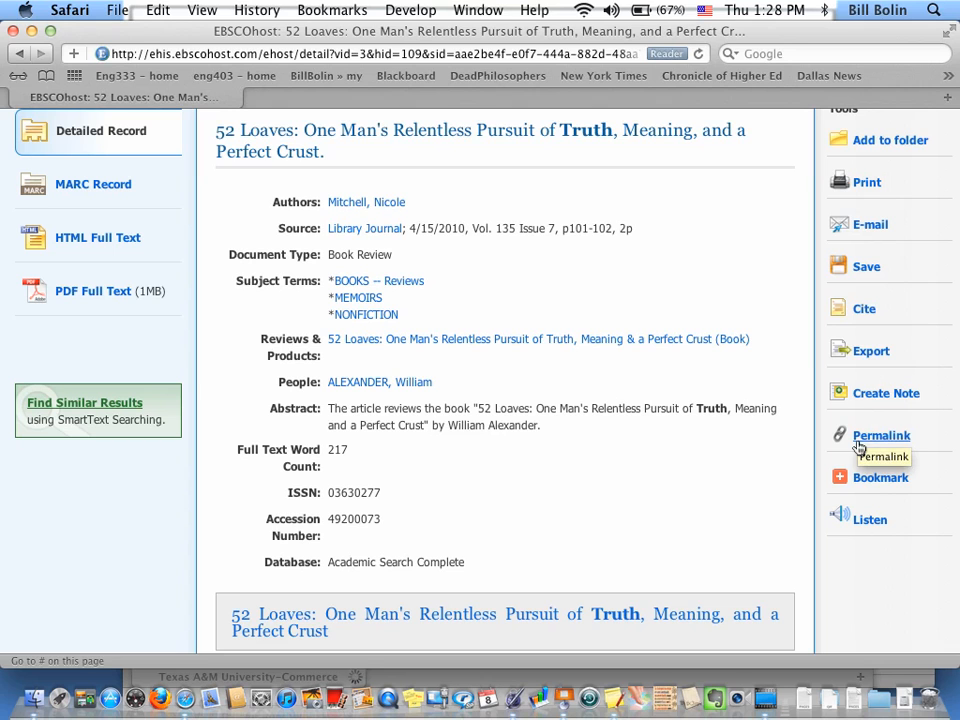
right_click(856, 316)
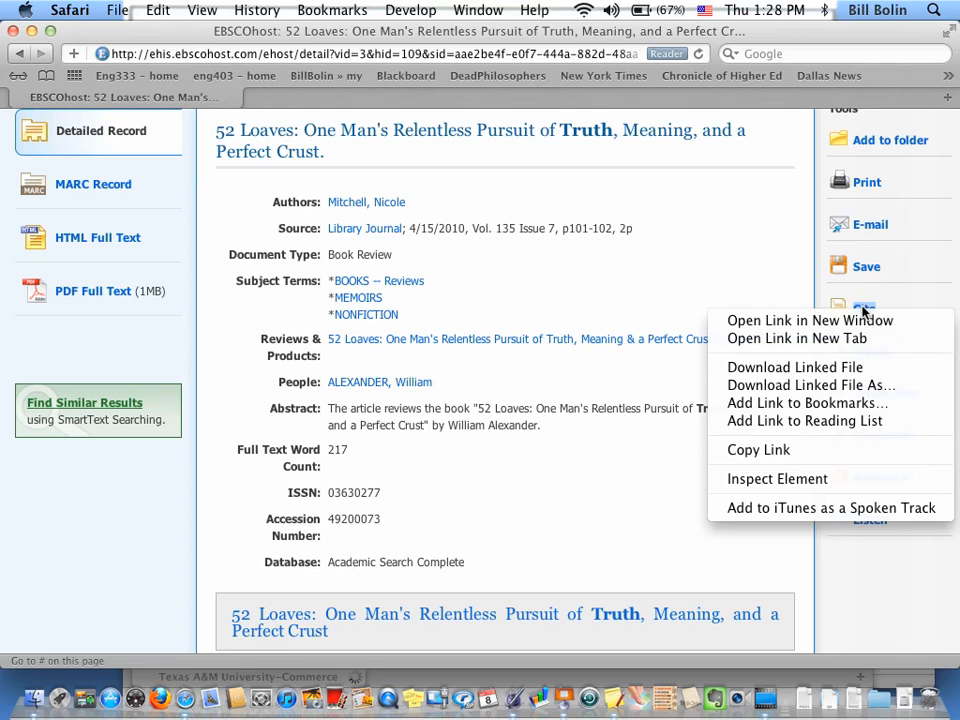
left_click(862, 311)
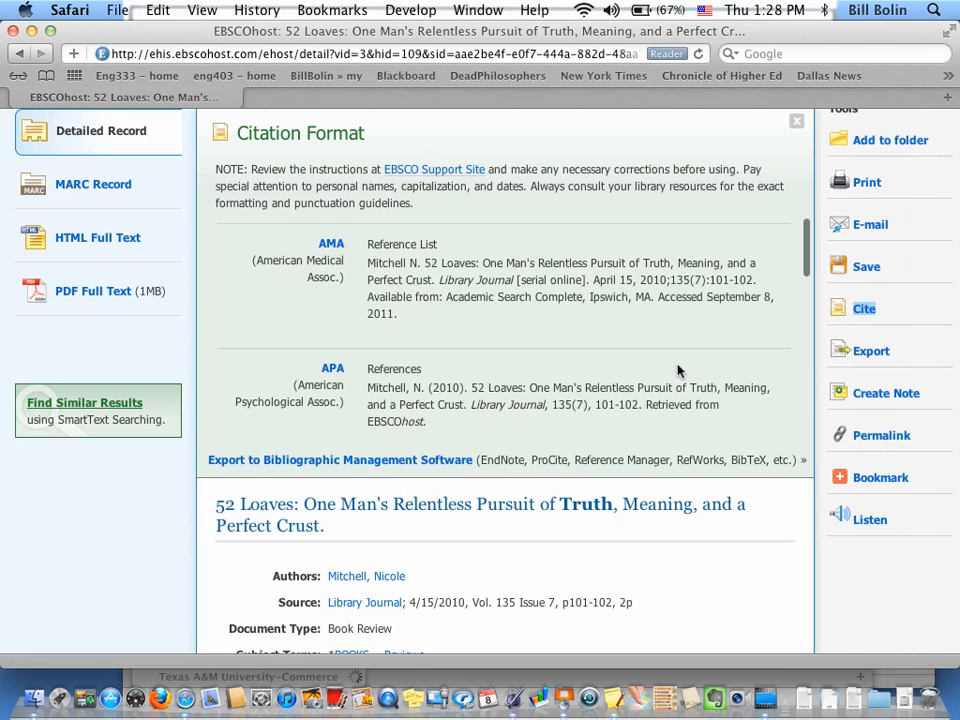
Copy the complete APA reference for the "52 Loaves" review from the citation formats
scroll(677, 371, "down", 3)
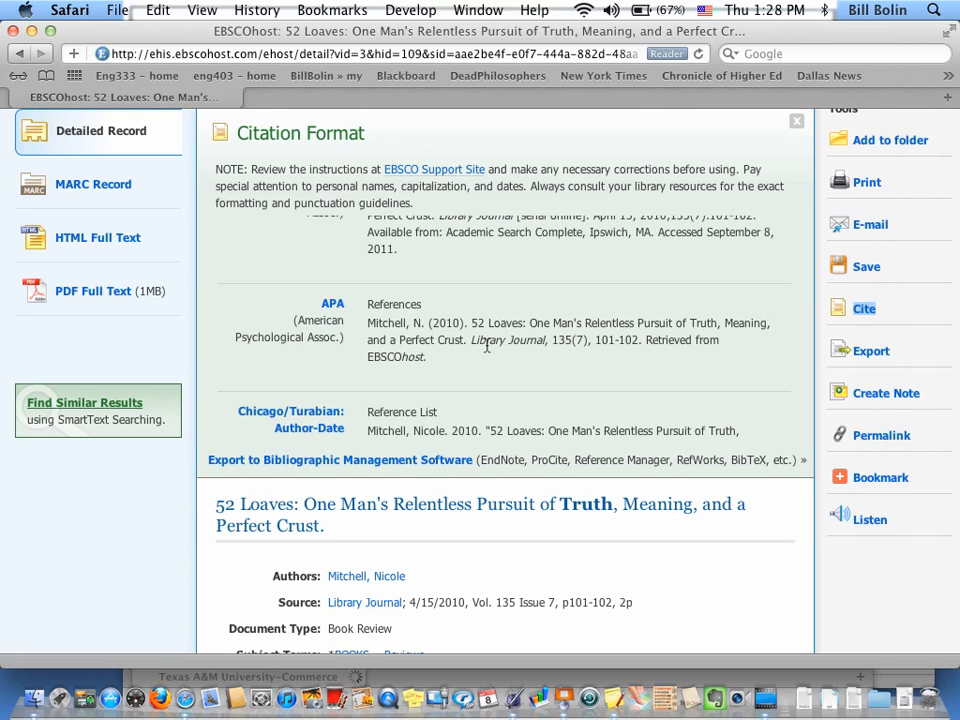
right_click(457, 368)
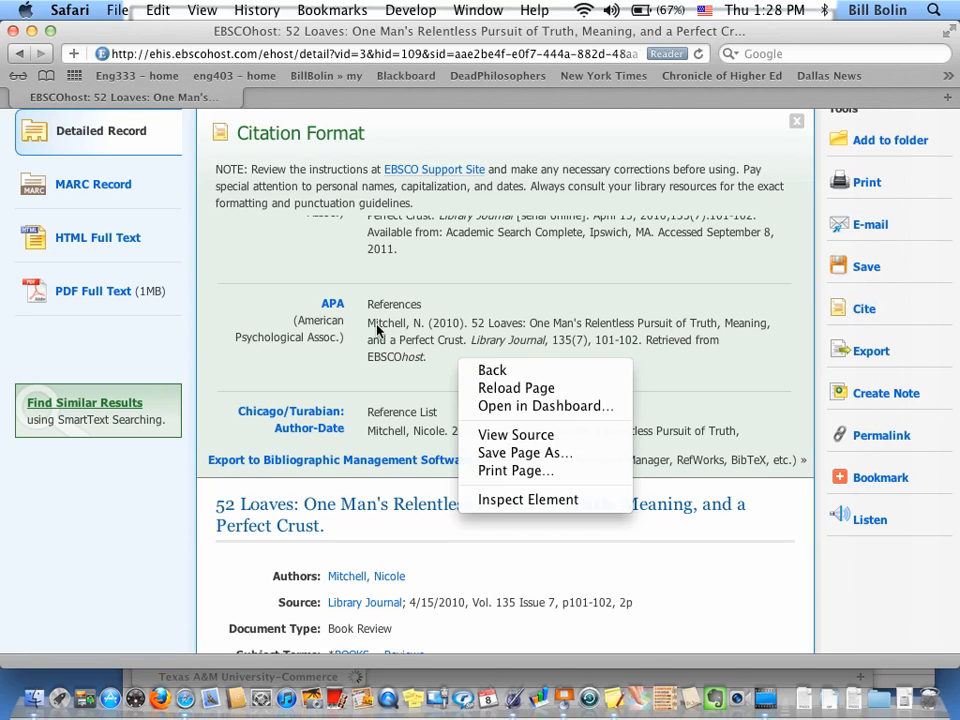
left_click(365, 333)
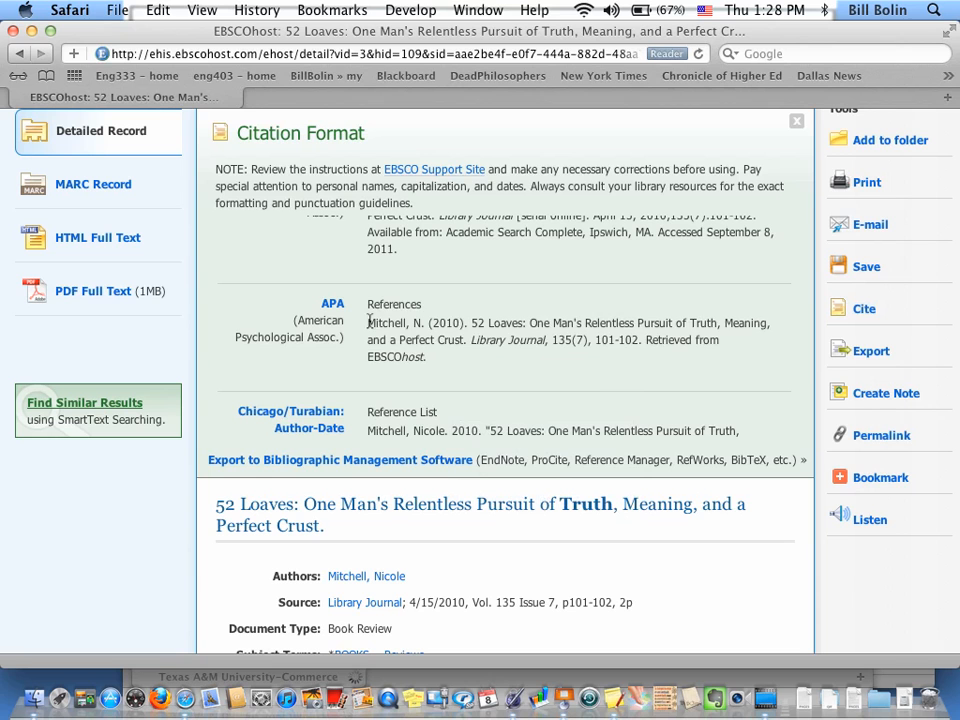
left_click_drag(369, 321, 420, 357)
key("super+c")
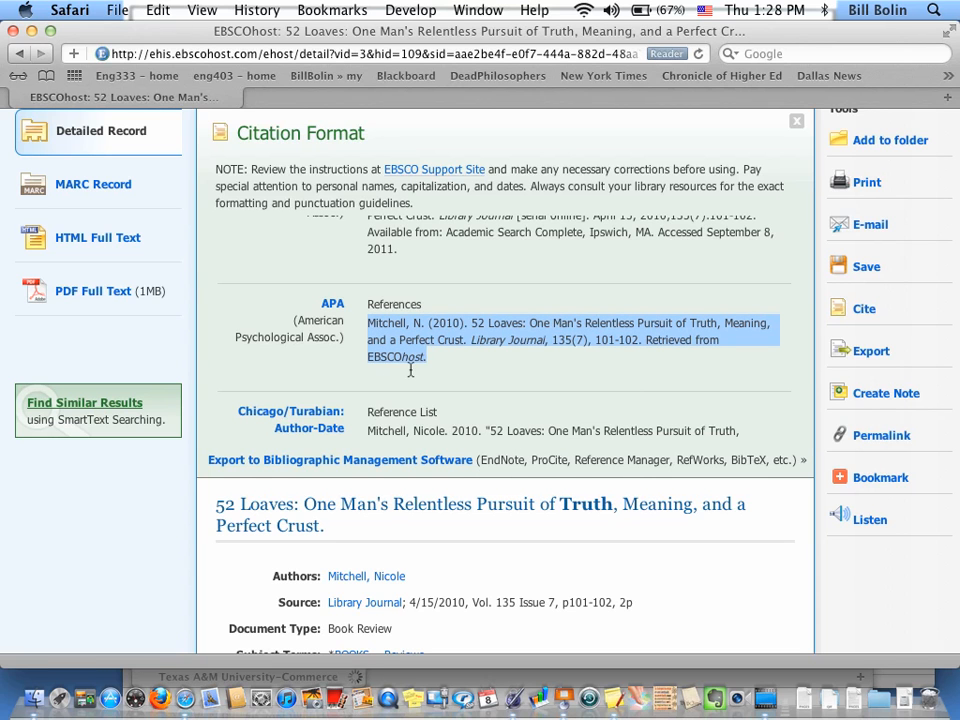
Switch to Pages and create a new document from the Blank word processing template
left_click(514, 701)
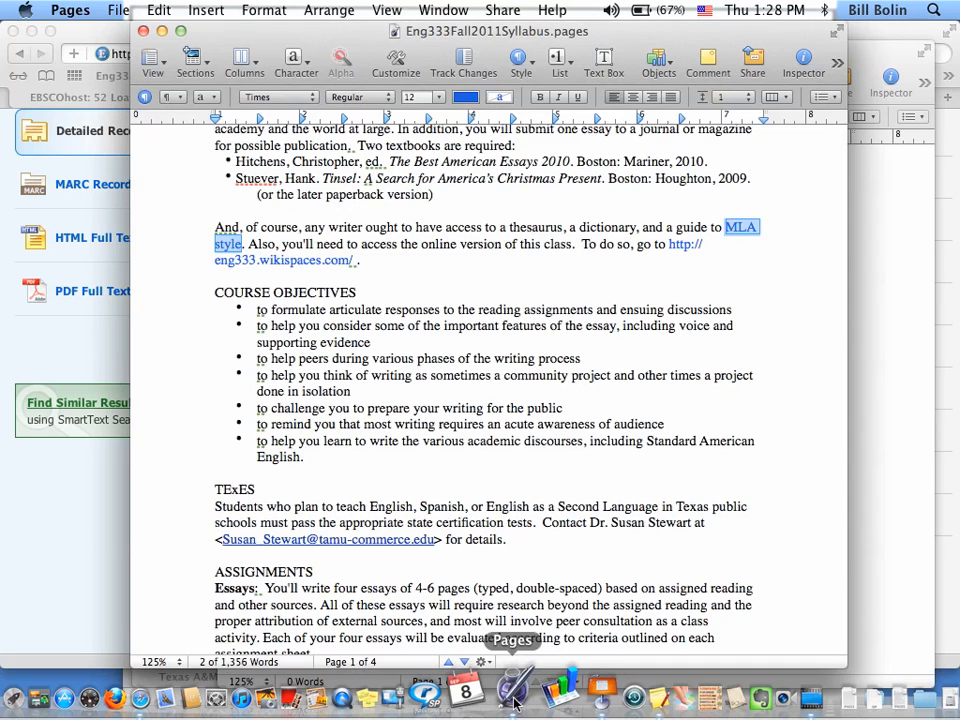
key("super+n")
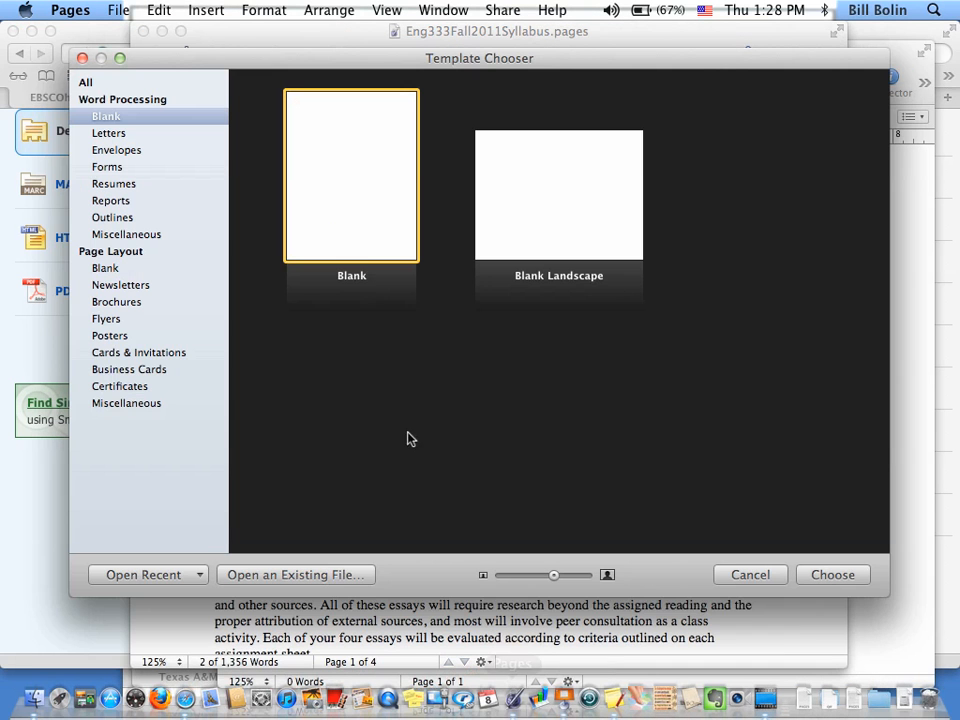
double_click(352, 222)
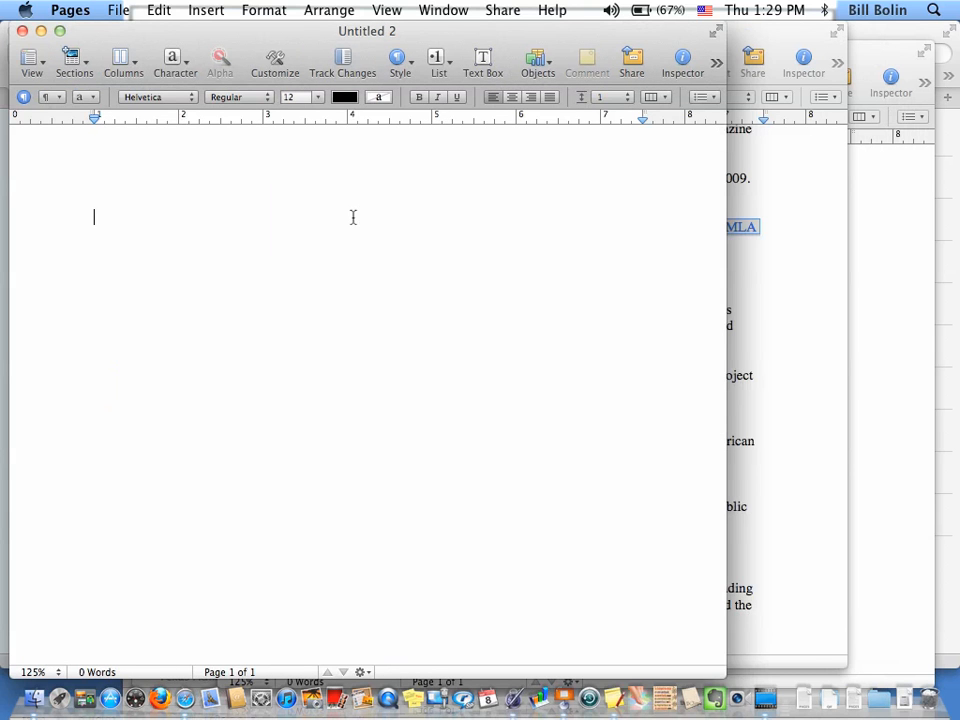
Paste the copied APA reference into the blank document in the document's own style and indent its second line
left_click(118, 10)
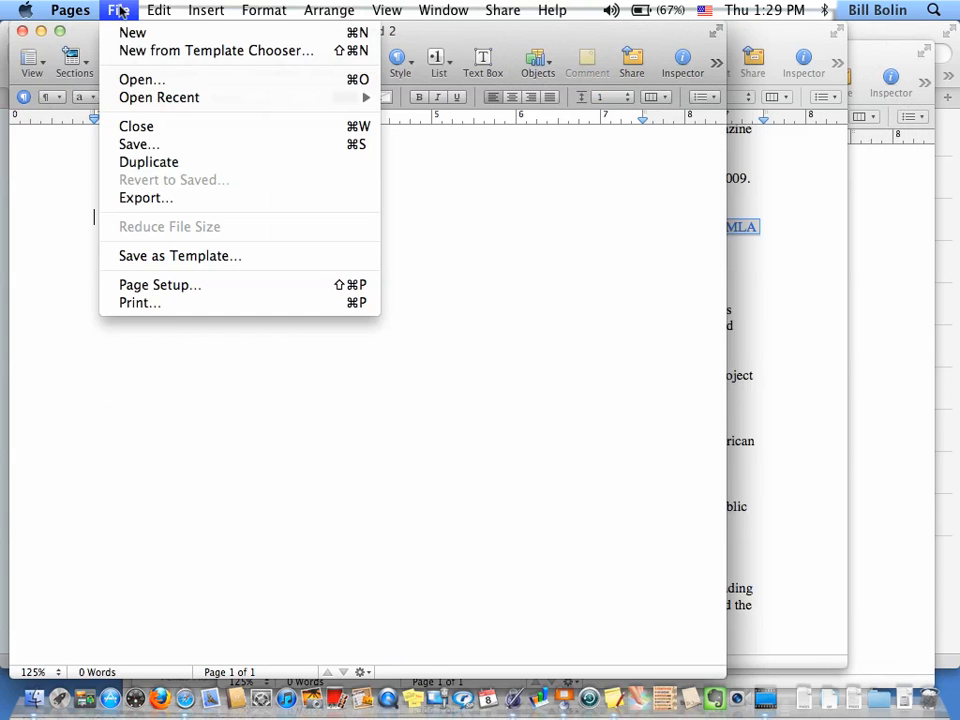
mouse_move(158, 10)
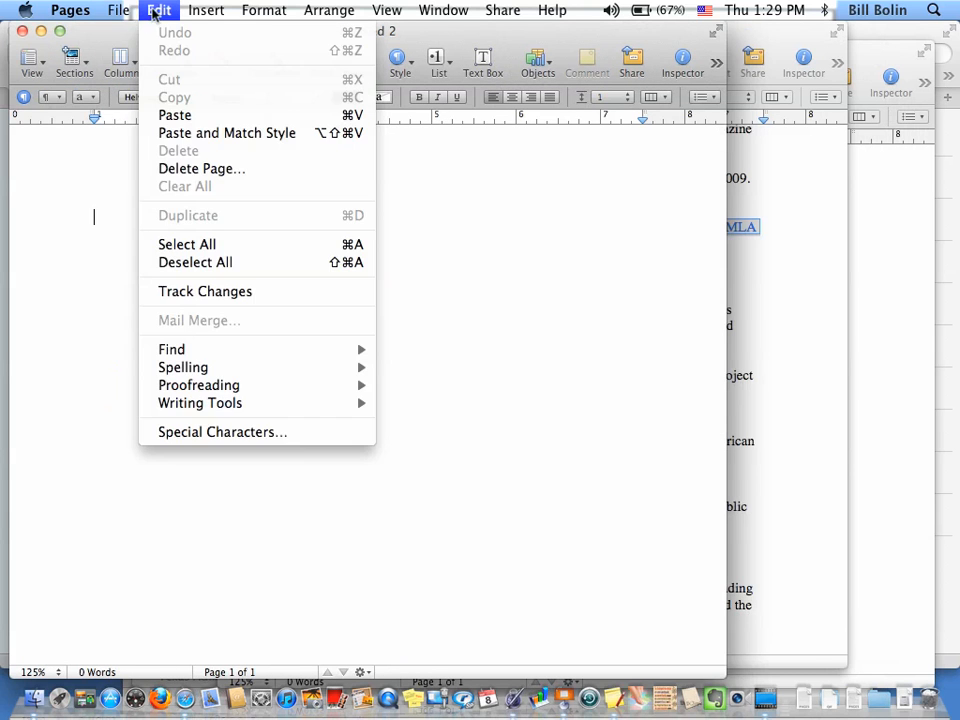
left_click(181, 133)
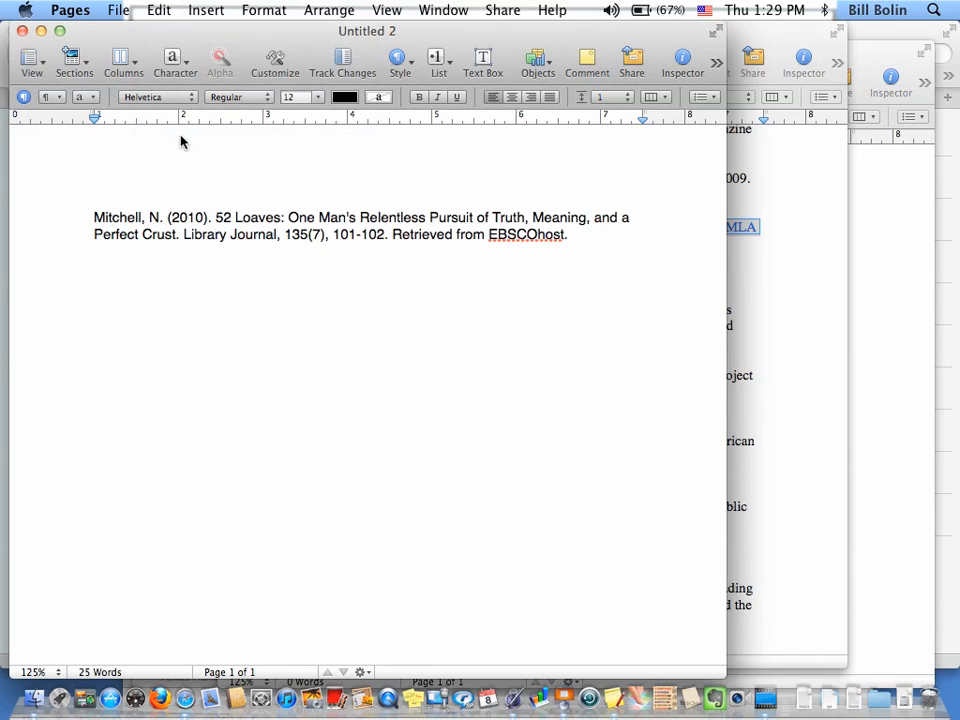
left_click(94, 234)
key("Tab")
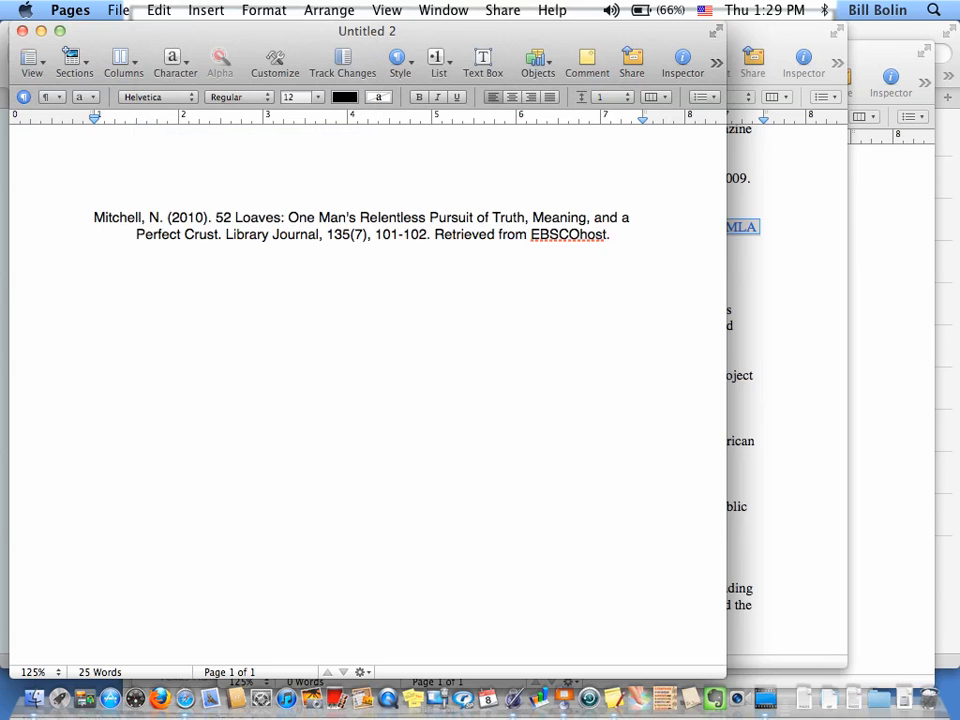
Switch to Safari and copy the complete MLA works-cited entry for the "52 Loaves" review from the citation formats
left_click(770, 407)
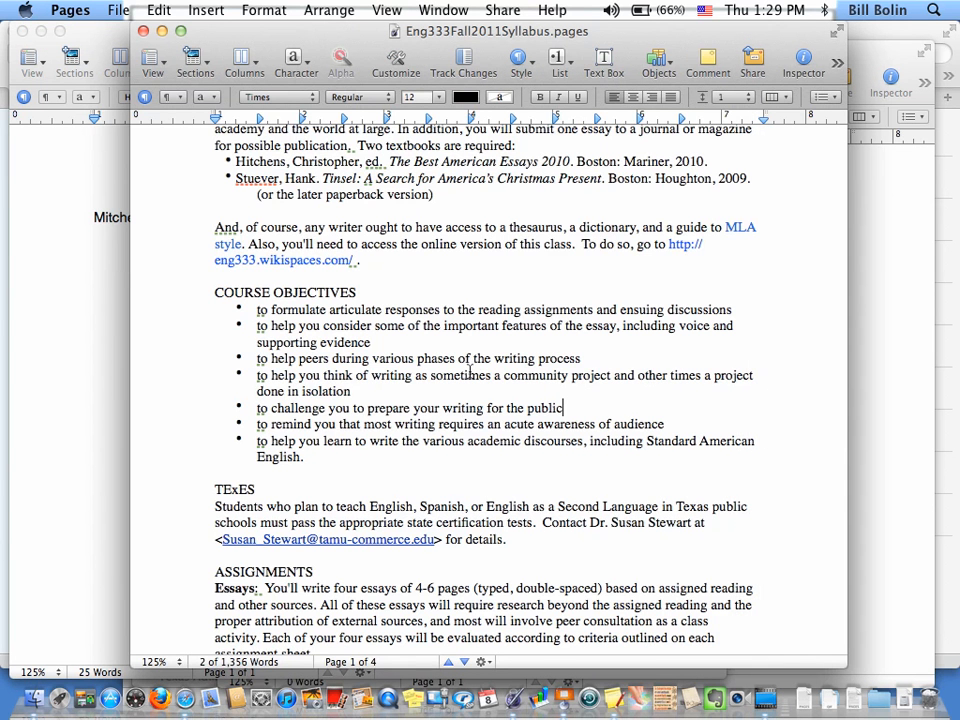
left_click(185, 700)
scroll(404, 401, "down", 10)
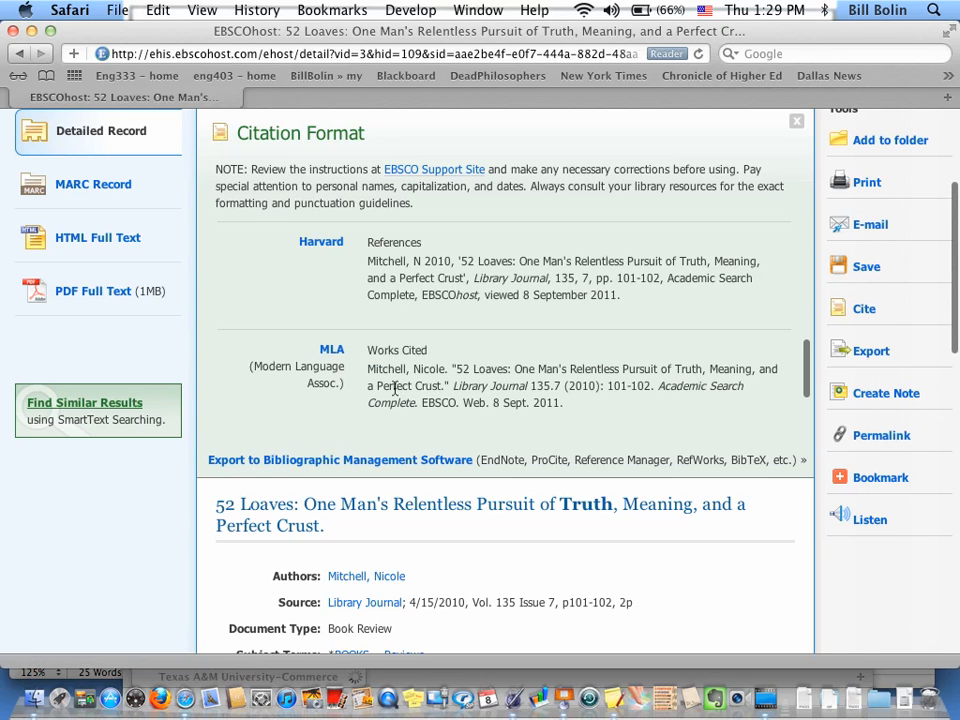
left_click_drag(369, 370, 571, 406)
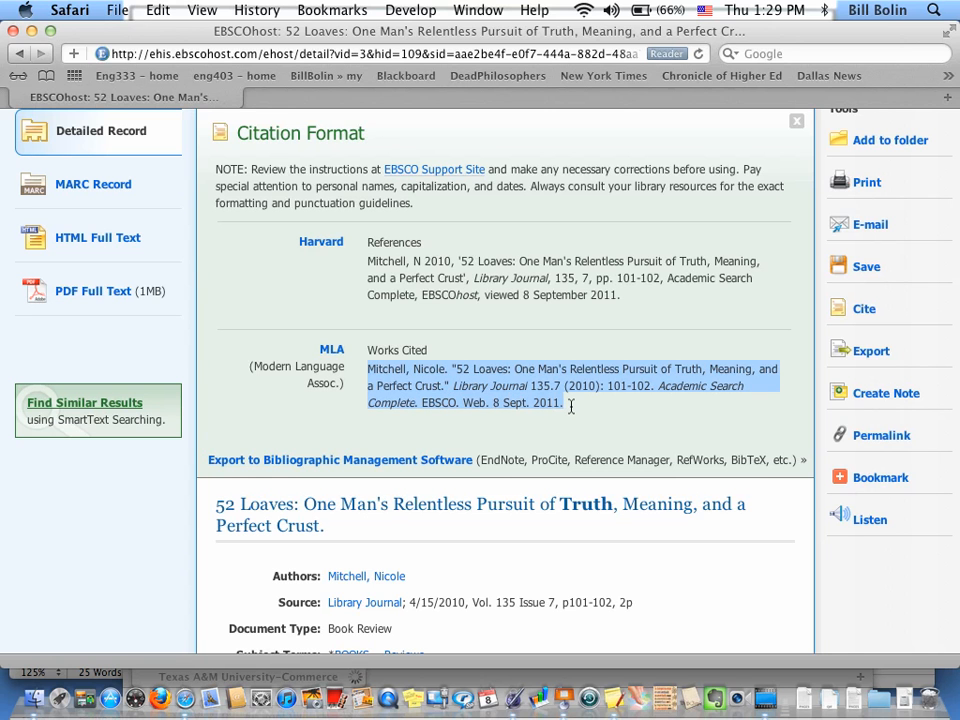
key("super+c")
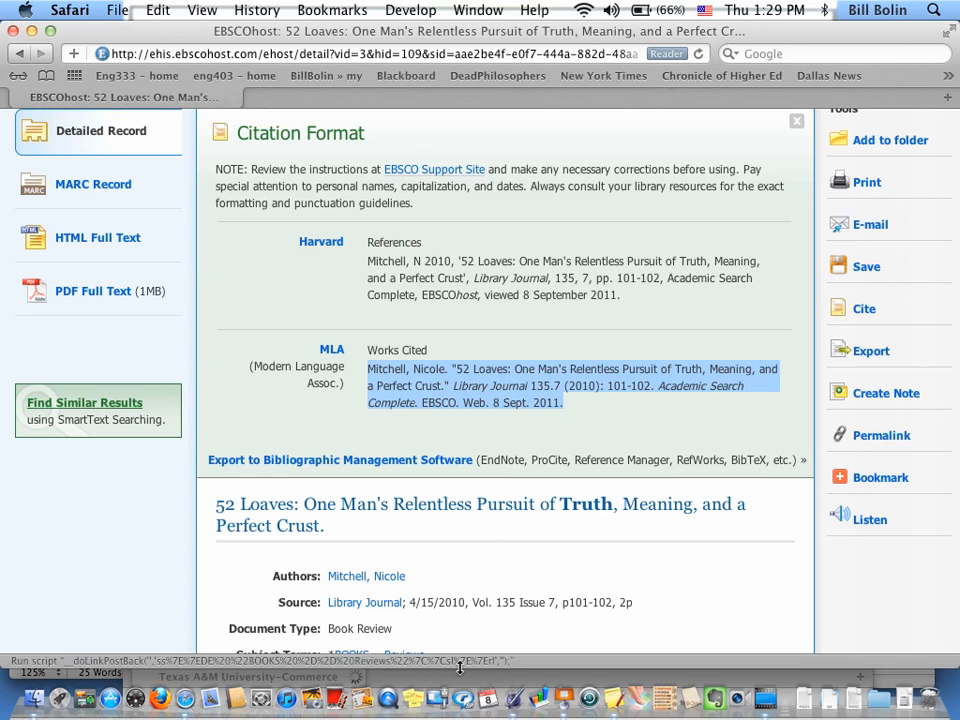
Switch to Pages, bring the untitled citation document to the front and start a new line below the APA reference
left_click(514, 701)
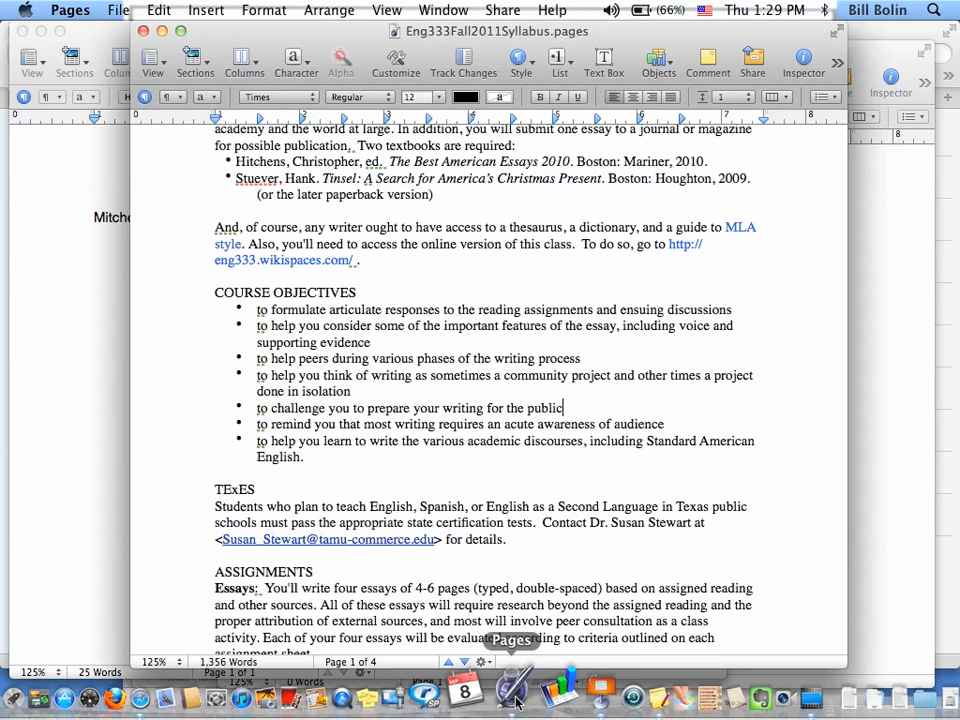
left_click(85, 562)
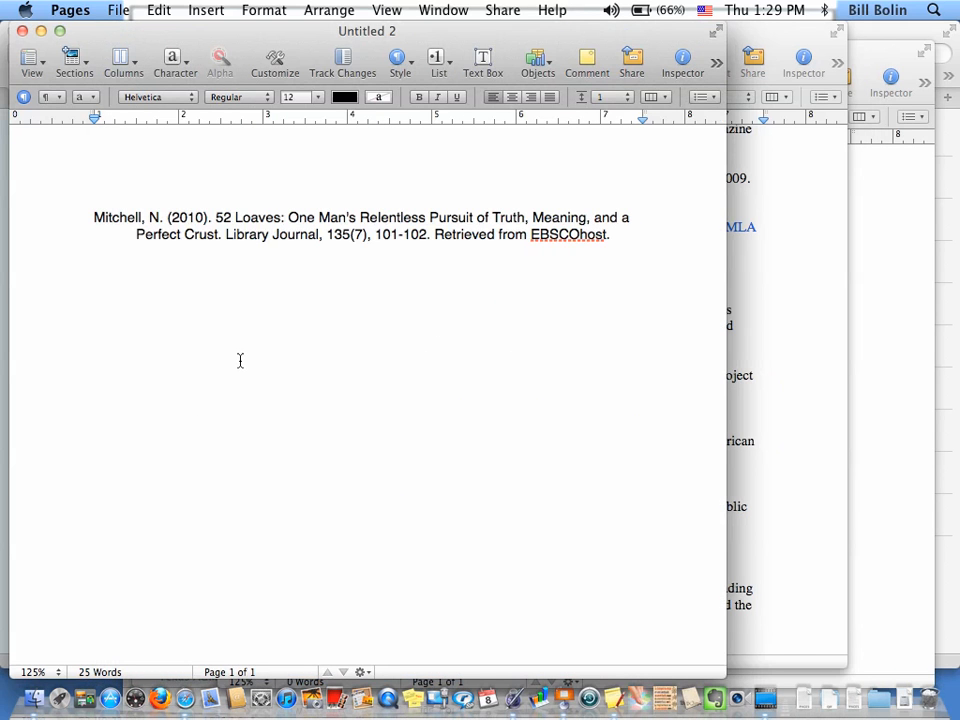
key("Return")
Try pasting the MLA citation with its web formatting, and undo the paste
key("super+v")
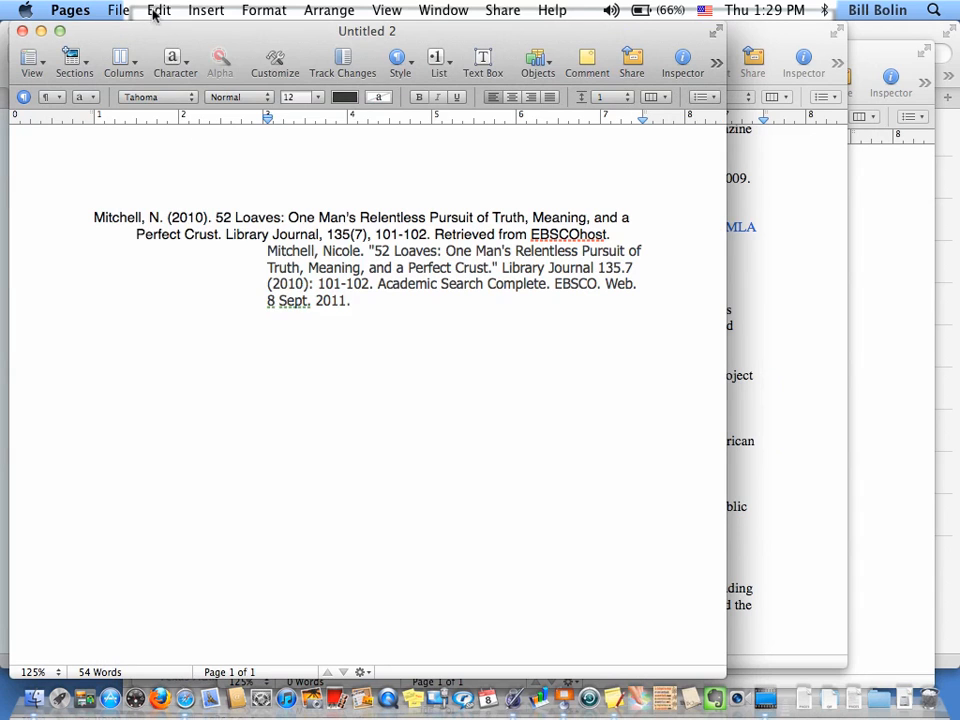
left_click(152, 11)
left_click(166, 34)
Paste the MLA citation below the APA reference in the document's own style and indent its second and third lines
left_click(118, 10)
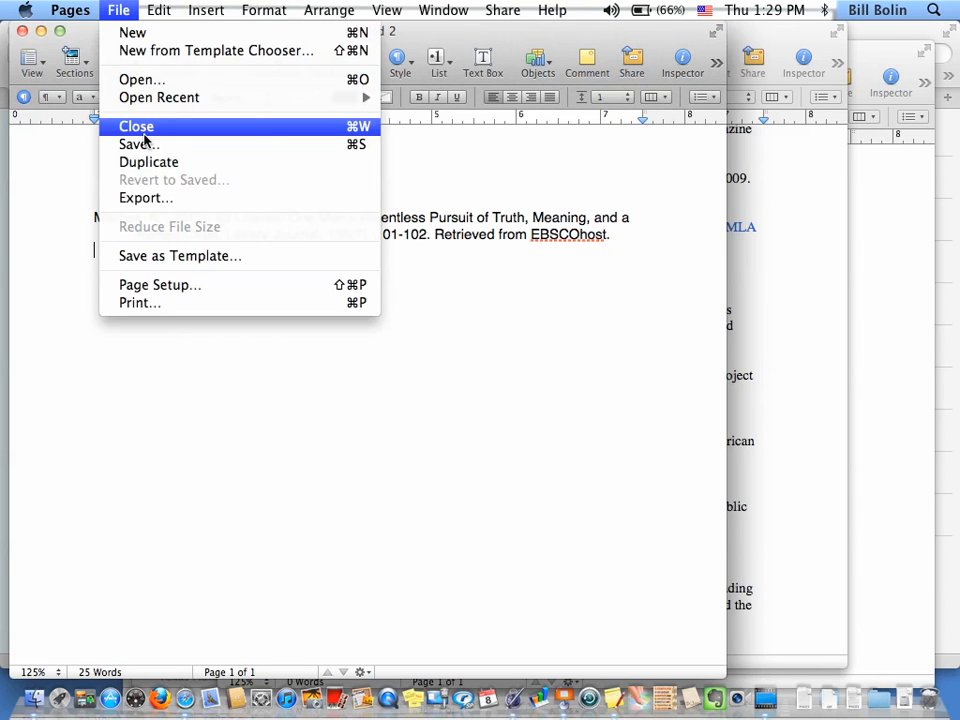
mouse_move(158, 10)
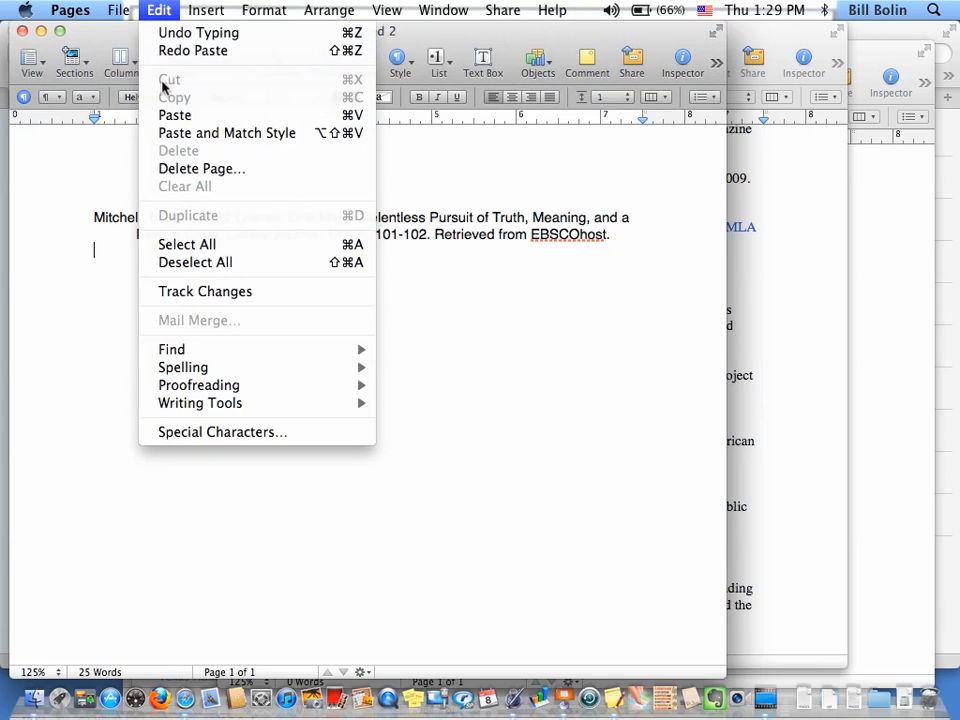
left_click(167, 133)
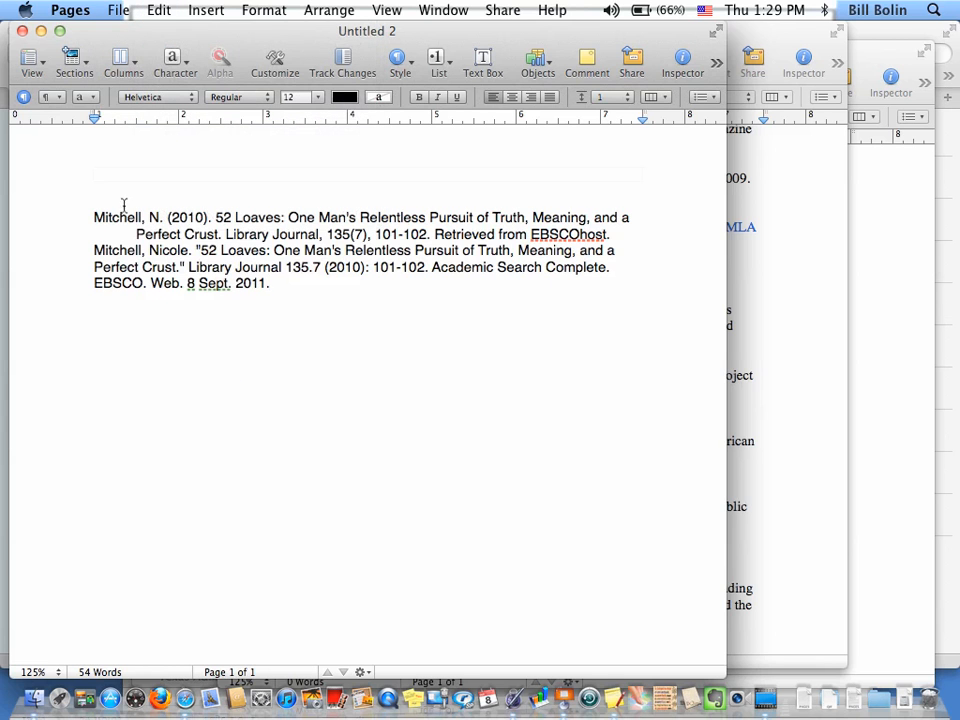
left_click(92, 267)
key("Tab")
left_click(93, 283)
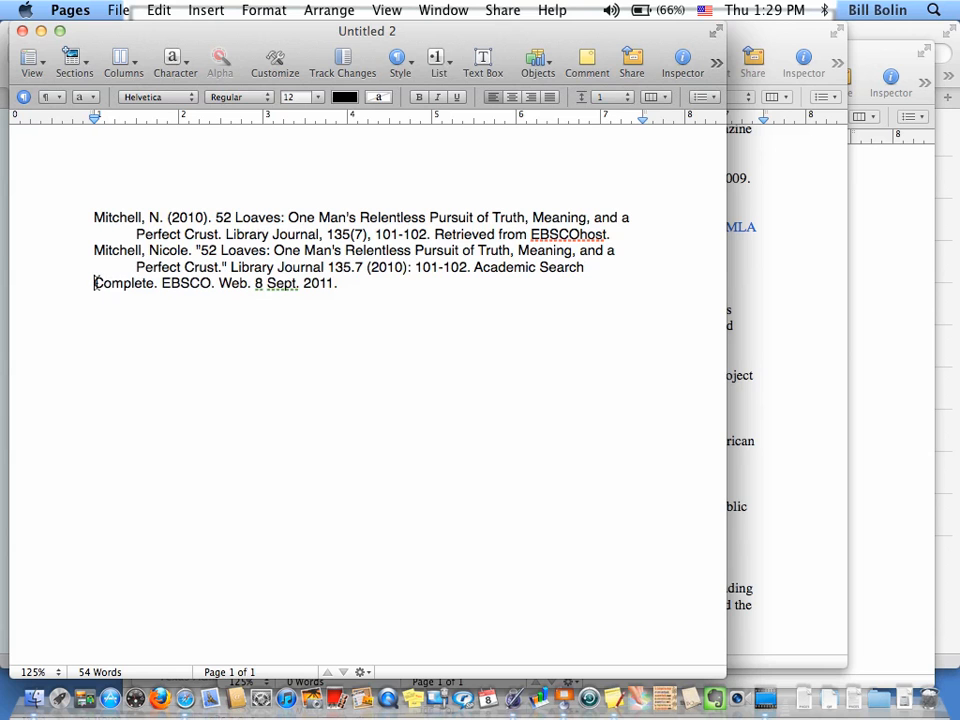
key("Tab")
Set the line spacing of both citations to 2 and dismiss the iCal alert
key("super+a")
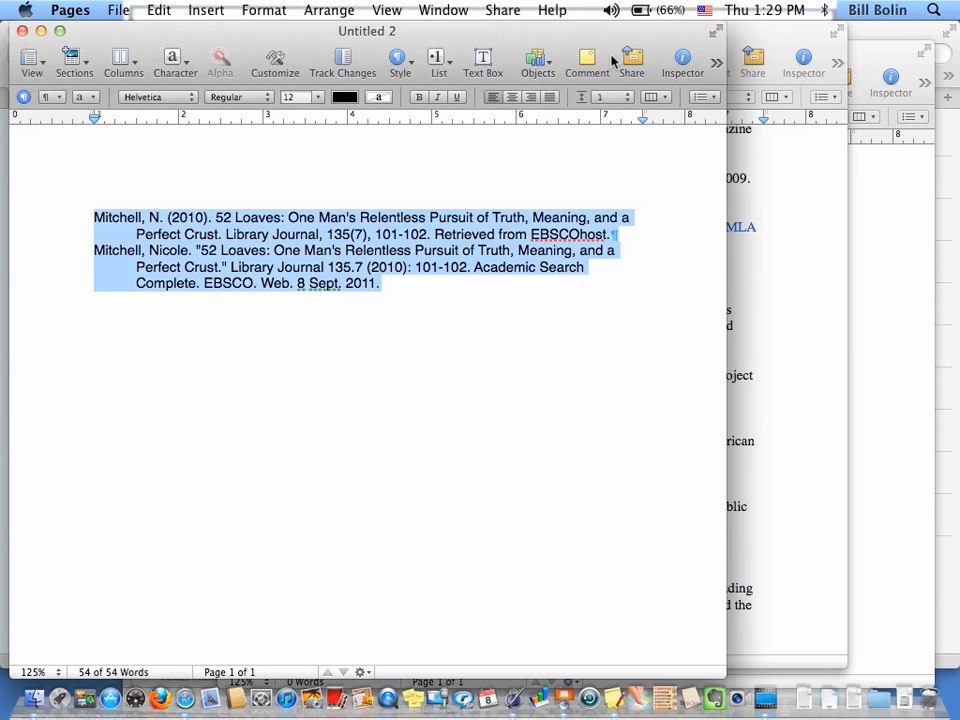
left_click(626, 97)
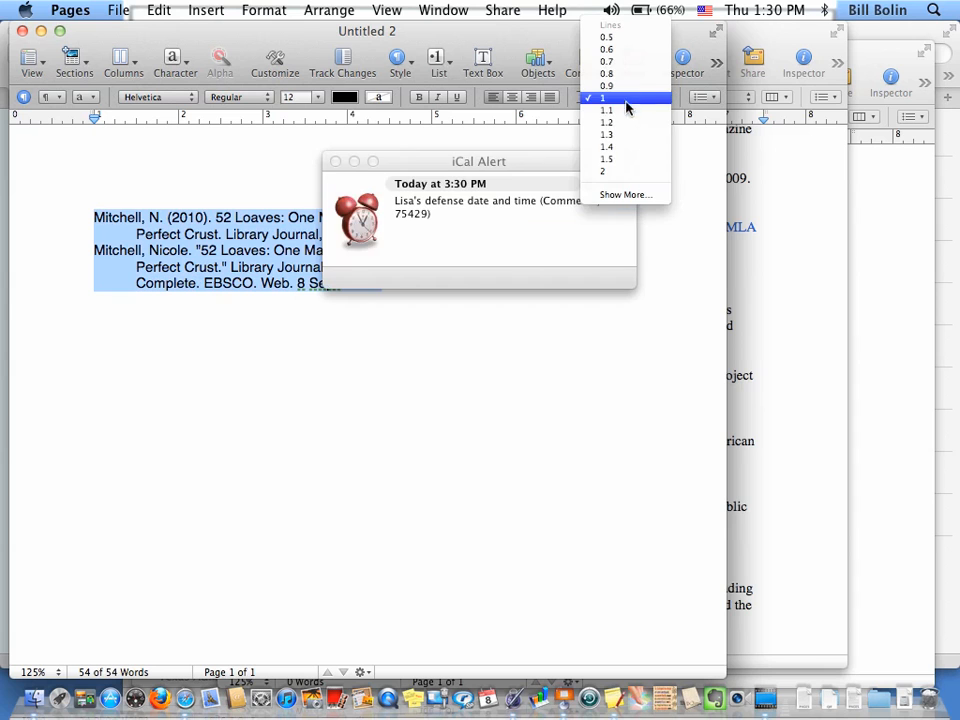
left_click(612, 170)
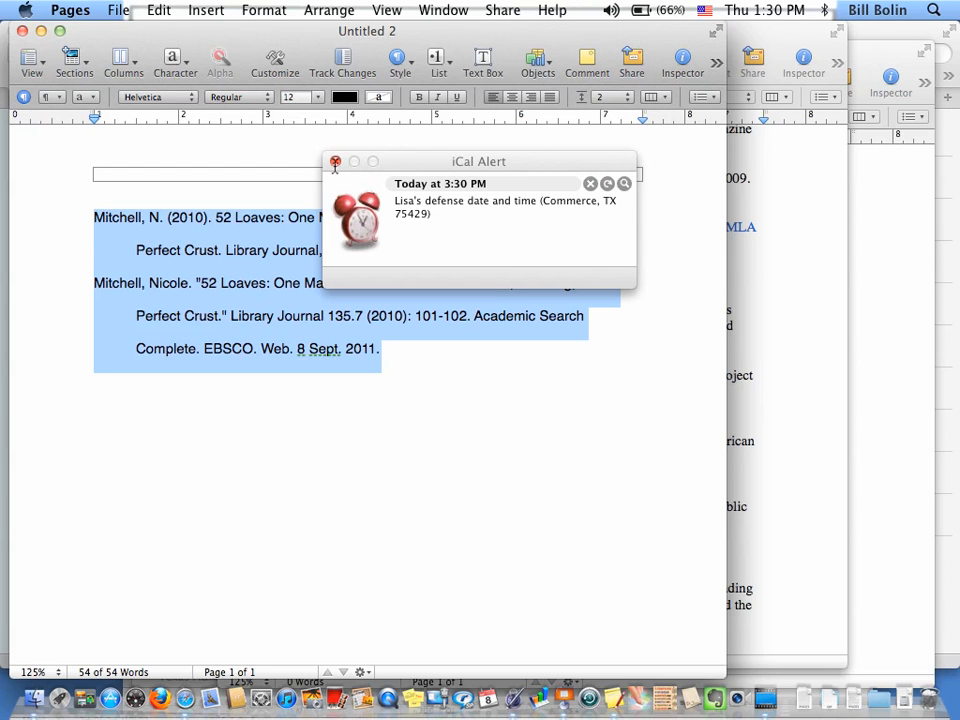
left_click(335, 162)
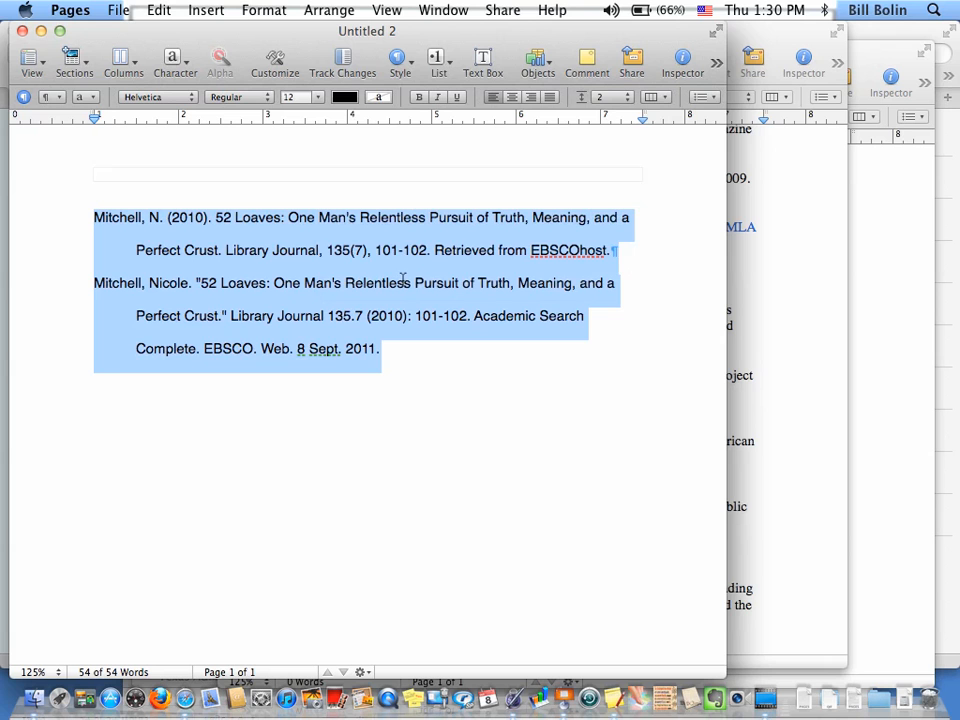
left_click(499, 512)
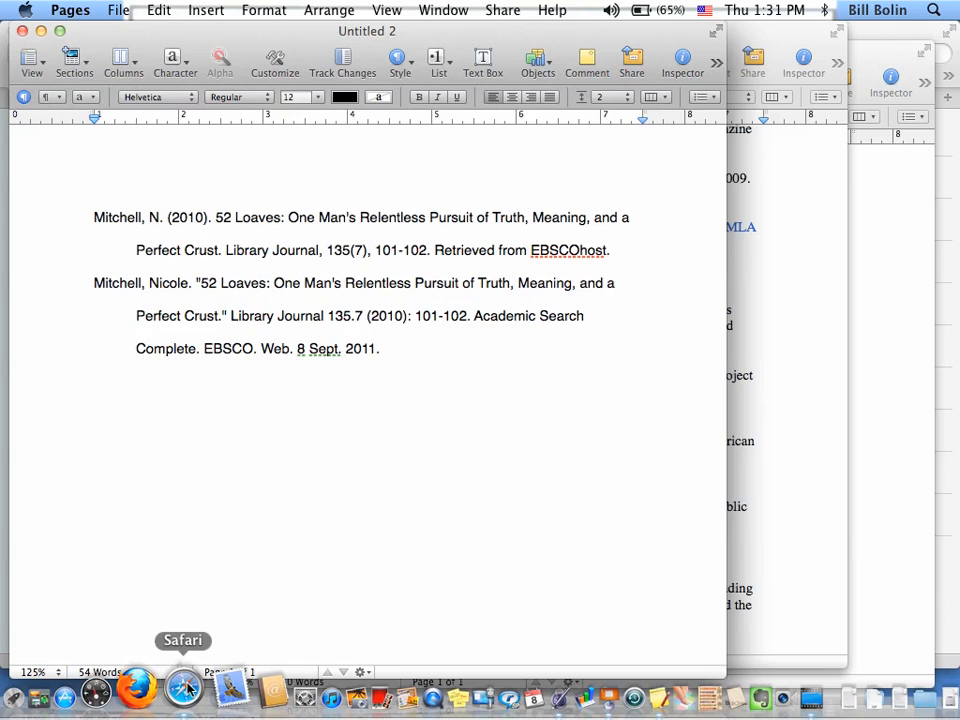
Switch to Safari and display the permalink of the "52 Loaves" review record
left_click(184, 688)
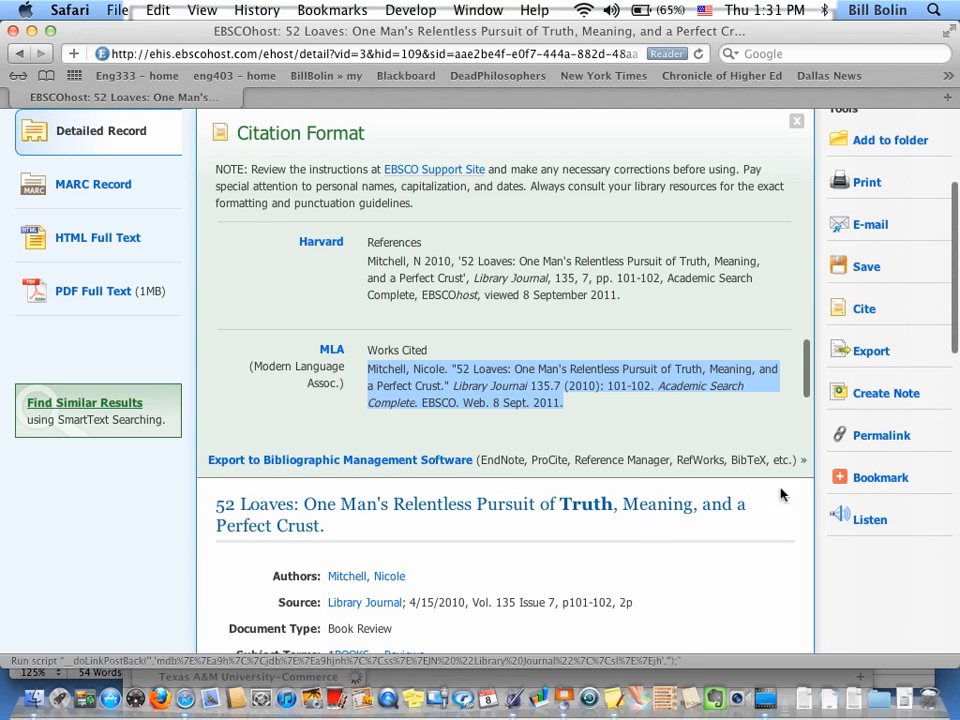
left_click(880, 435)
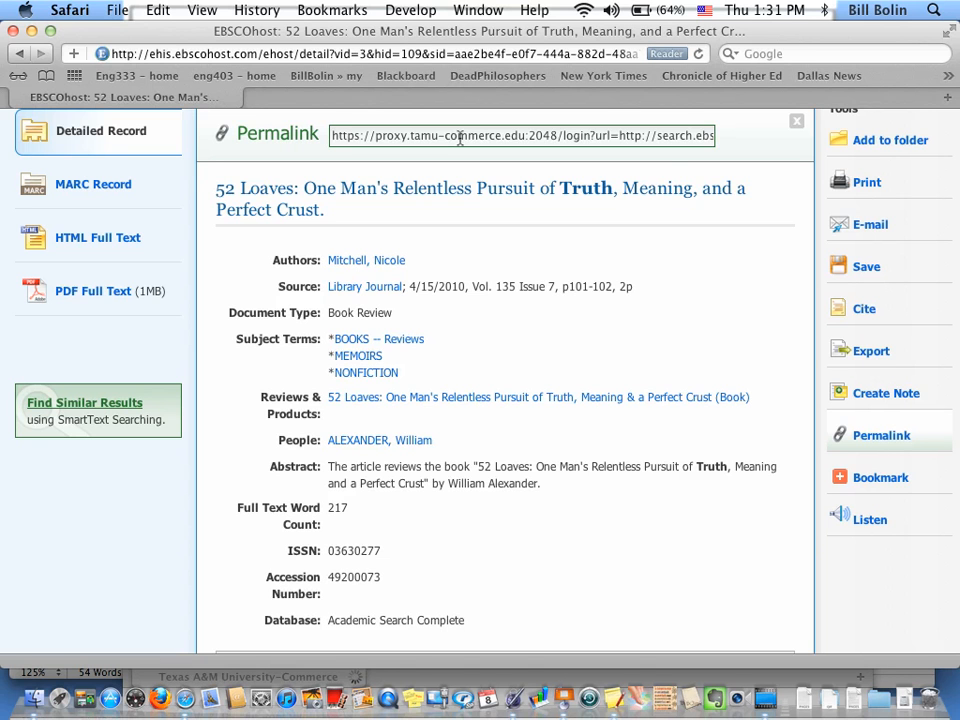
left_click(514, 690)
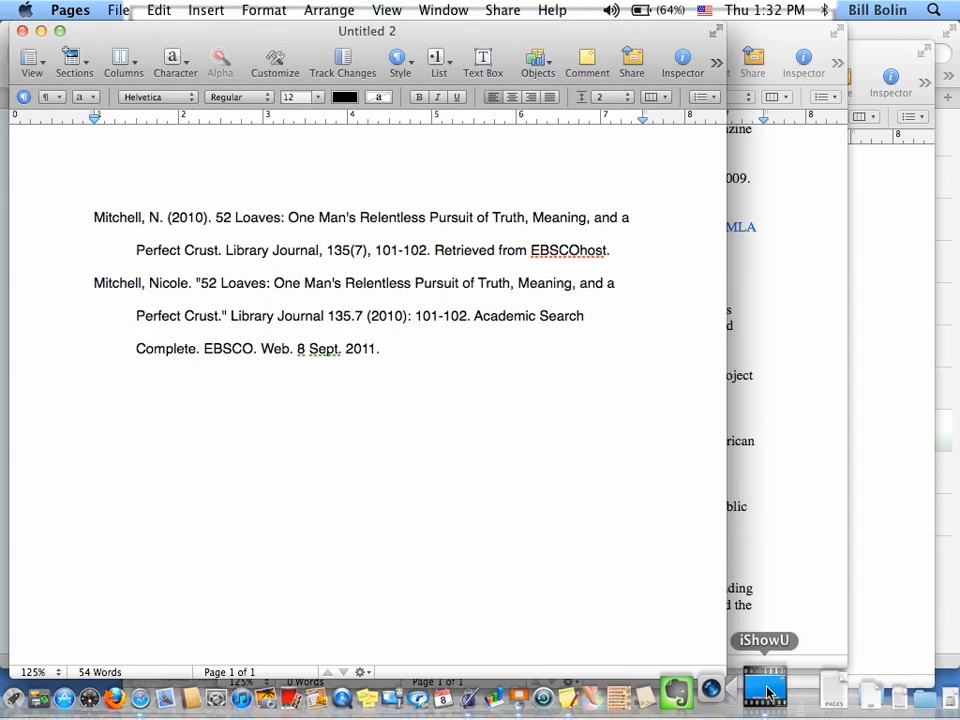
left_click(766, 690)
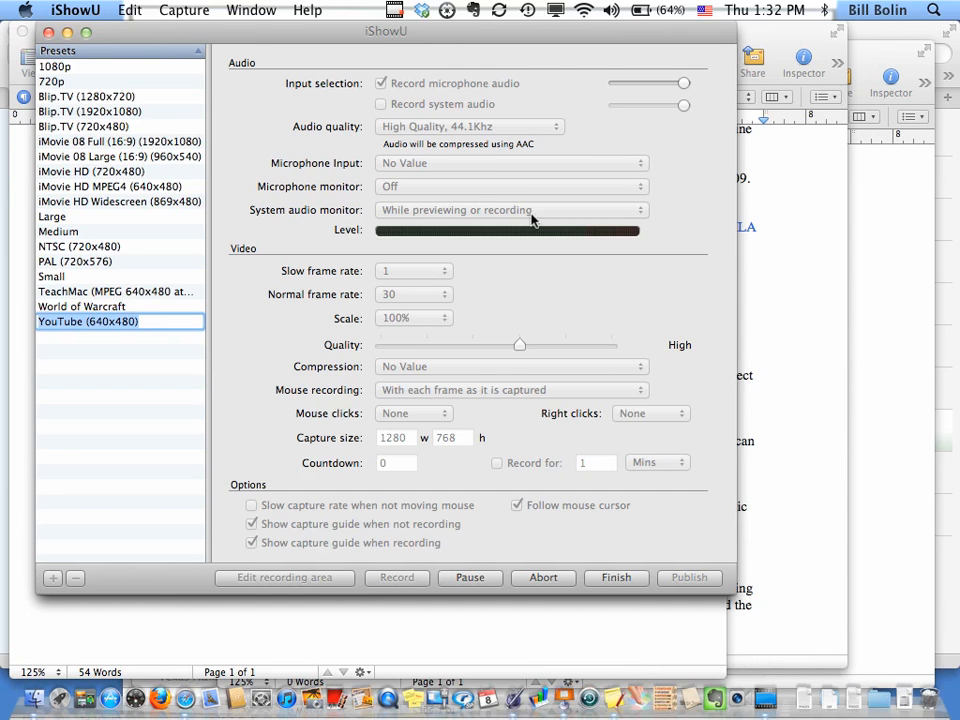
left_click(396, 10)
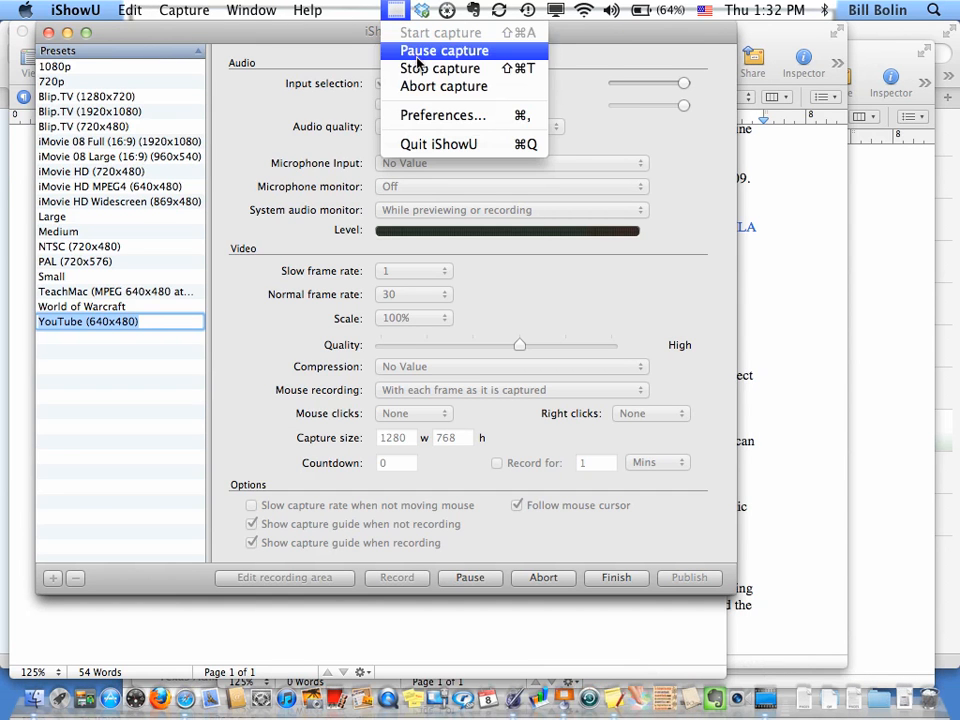